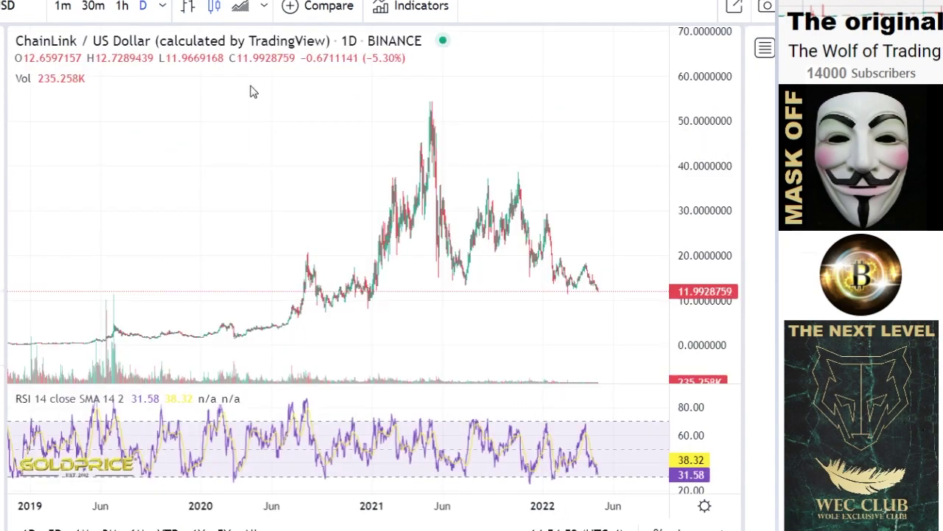
Step: Draw a nearly horizontal trend line from 21 Aug '19 at about 13.96 to mid-2022 at about 15.33
{"action": "left_click", "coordinate": [2, 76]}
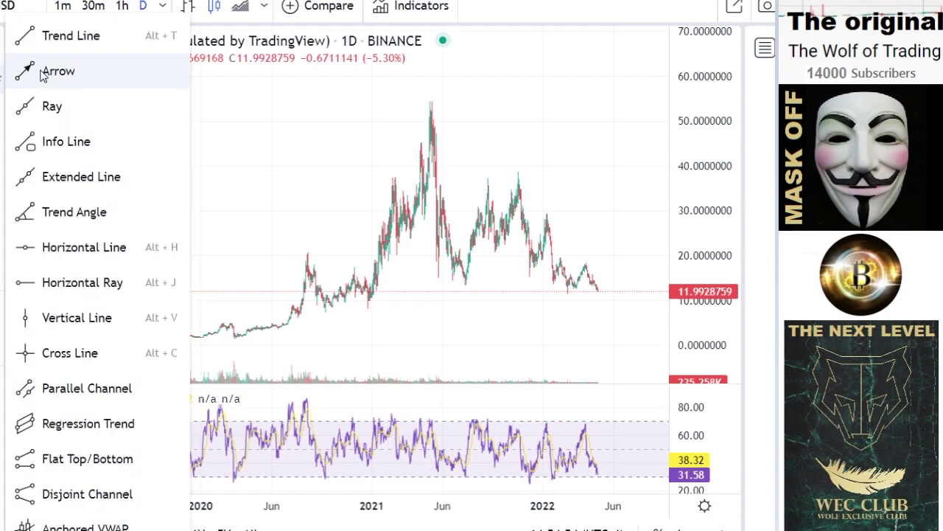
{"action": "left_click", "coordinate": [41, 72]}
{"action": "left_click", "coordinate": [4, 37]}
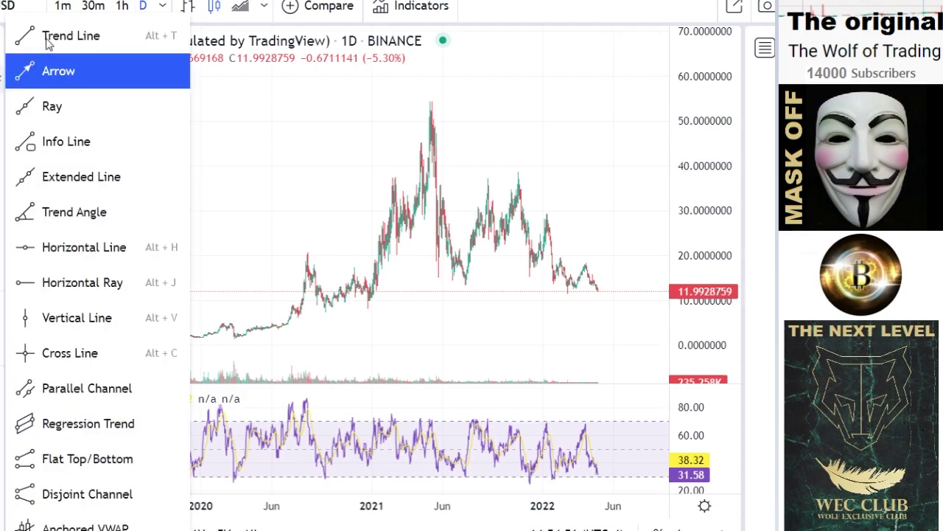
{"action": "left_click", "coordinate": [48, 37]}
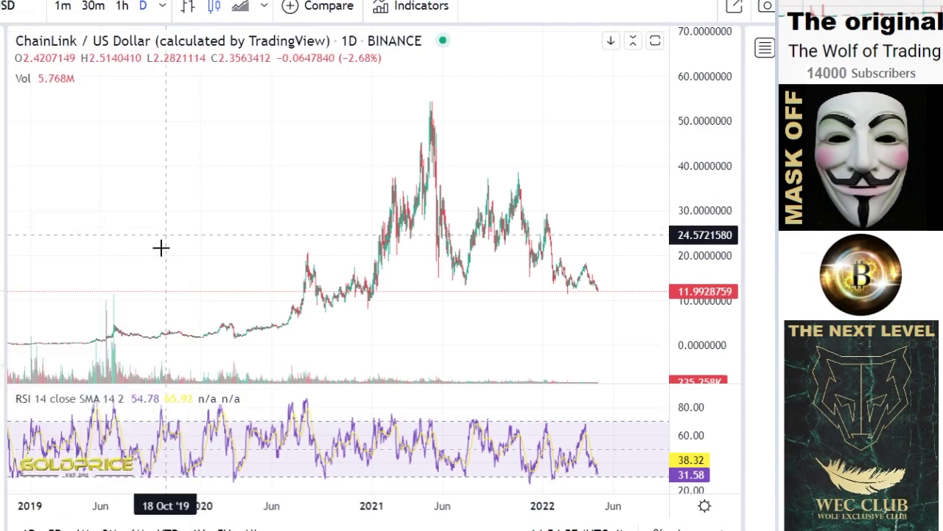
{"action": "left_click", "coordinate": [138, 282]}
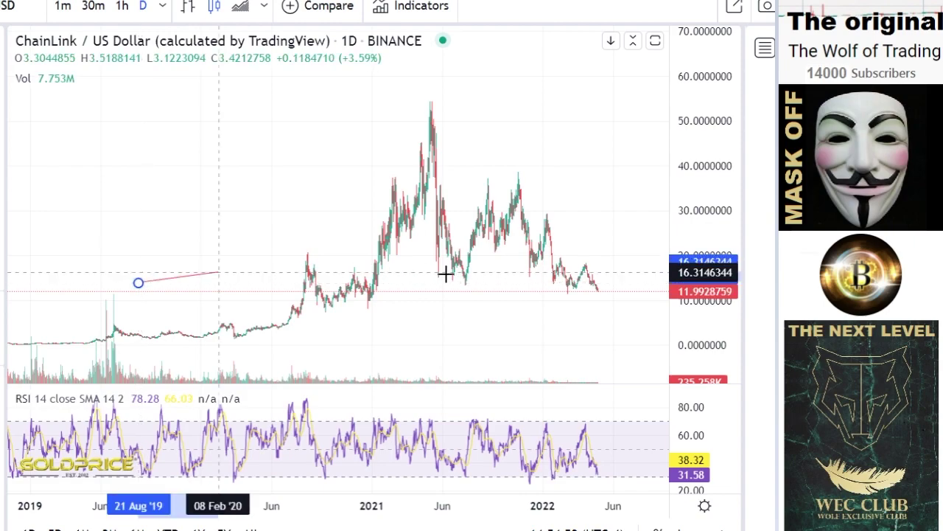
{"action": "left_click", "coordinate": [618, 277]}
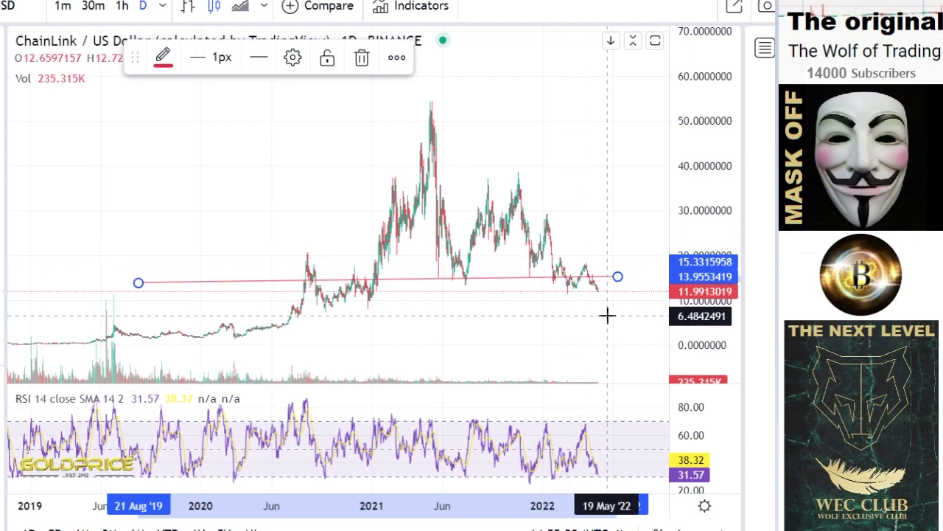
Step: Examine the daily price action from December 2021 to late April 2022 around the nearly horizontal support line
{"action": "scroll", "coordinate": [610, 315], "scroll_direction": "up", "scroll_amount": 5}
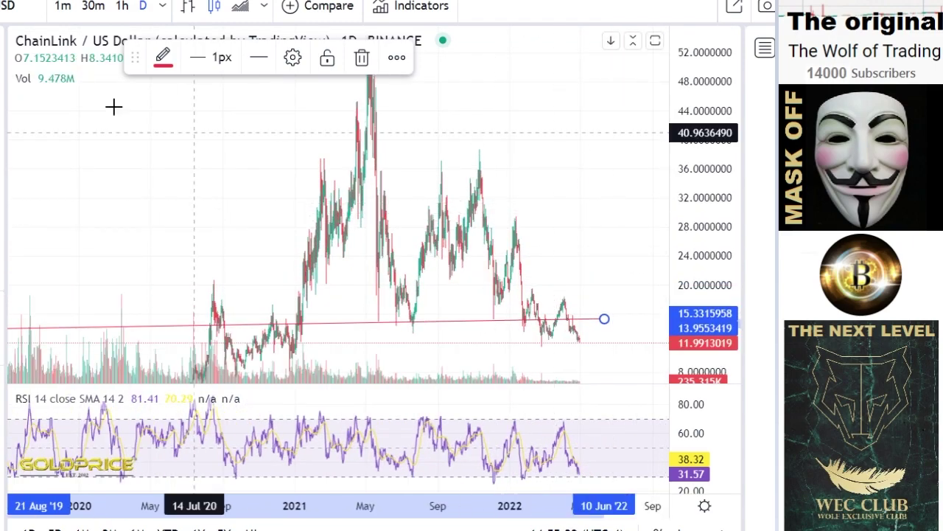
{"action": "left_click", "coordinate": [17, 48]}
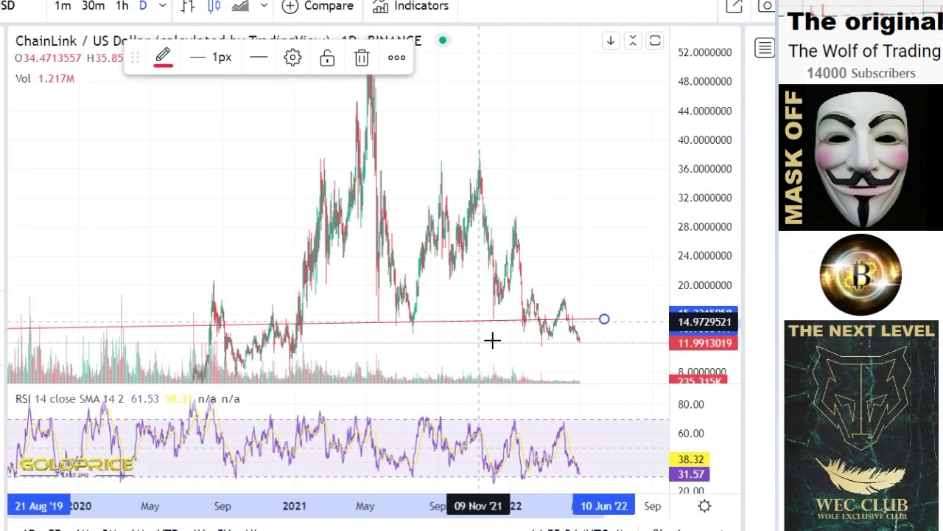
{"action": "left_click_drag", "start_coordinate": [501, 308], "coordinate": [515, 241]}
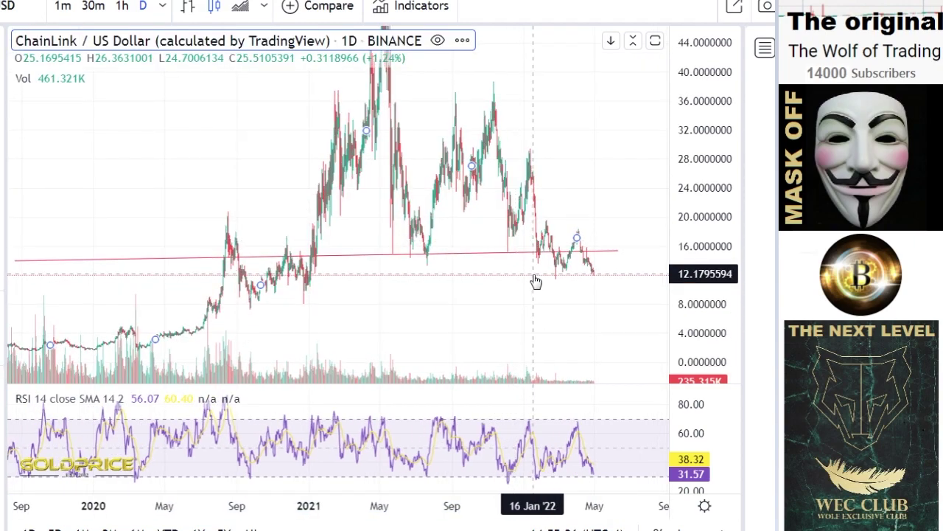
{"action": "scroll", "coordinate": [536, 283], "scroll_direction": "up", "scroll_amount": 3}
{"action": "scroll", "coordinate": [536, 282], "scroll_direction": "up", "scroll_amount": 5}
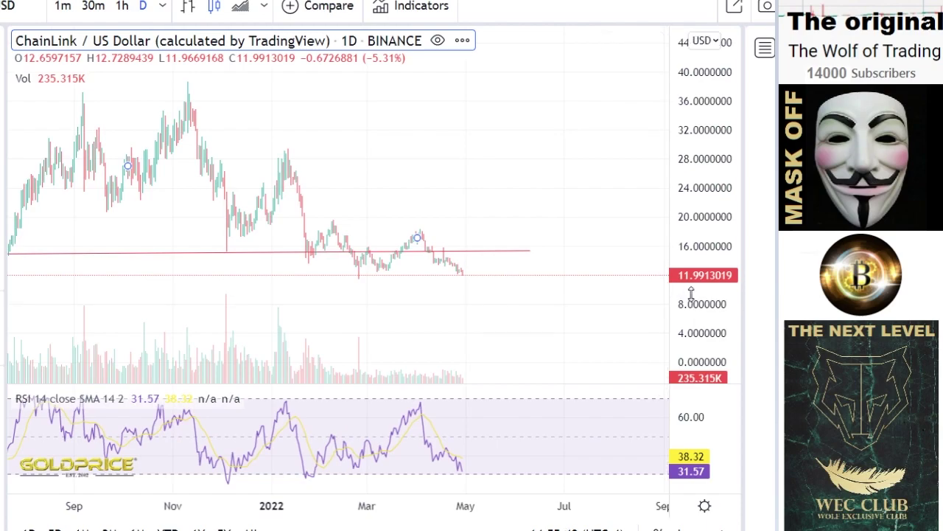
{"action": "left_click_drag", "start_coordinate": [690, 298], "coordinate": [690, 201]}
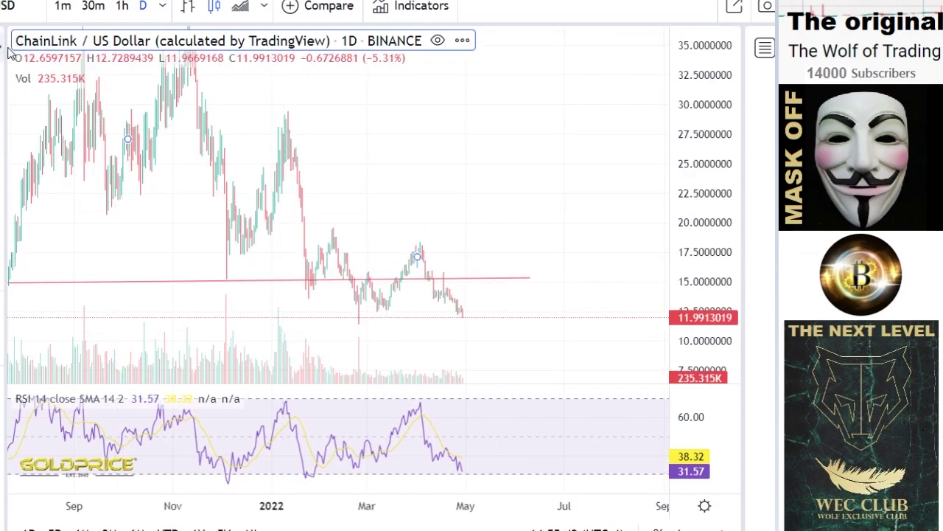
{"action": "left_click_drag", "start_coordinate": [405, 251], "coordinate": [426, 136]}
{"action": "scroll", "coordinate": [426, 240], "scroll_direction": "up", "scroll_amount": 3}
{"action": "left_click_drag", "start_coordinate": [368, 255], "coordinate": [403, 274]}
{"action": "scroll", "coordinate": [402, 274], "scroll_direction": "up", "scroll_amount": 2}
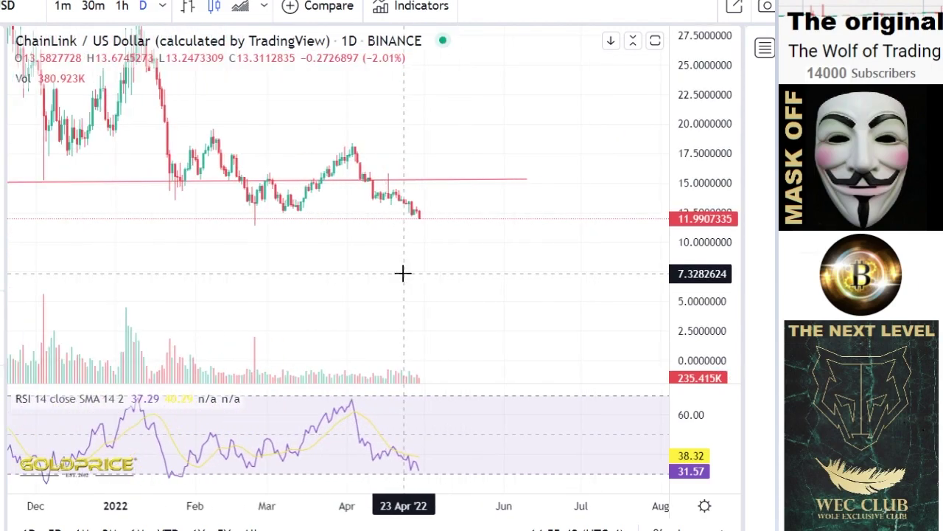
Step: Draw a rising trend line from the 22 Feb '22 low at about 11.28 to 29 Jun '22 at about 18.29
{"action": "left_click", "coordinate": [1, 78]}
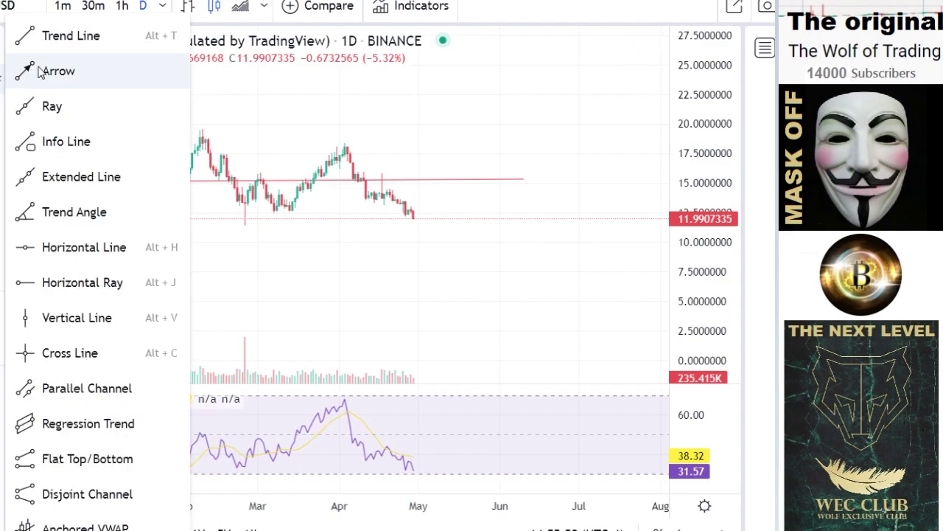
{"action": "left_click", "coordinate": [53, 38]}
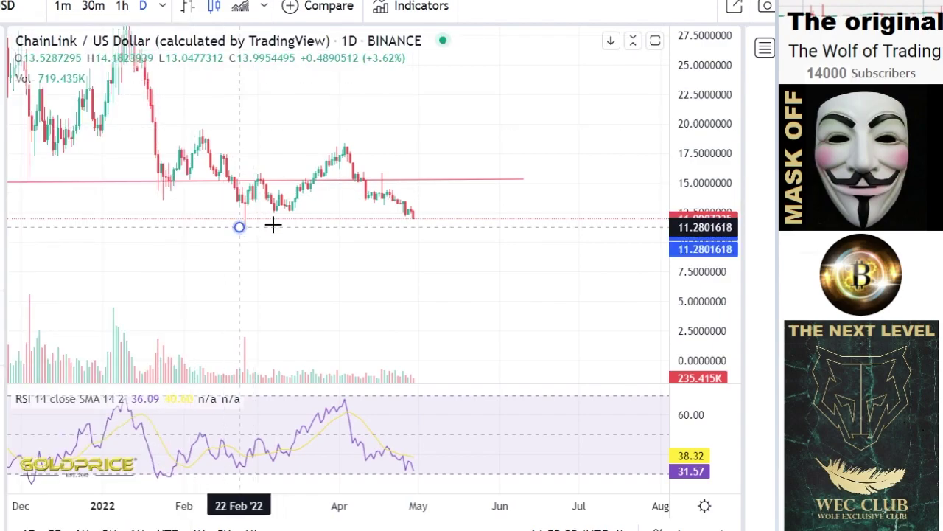
{"action": "left_click", "coordinate": [575, 145]}
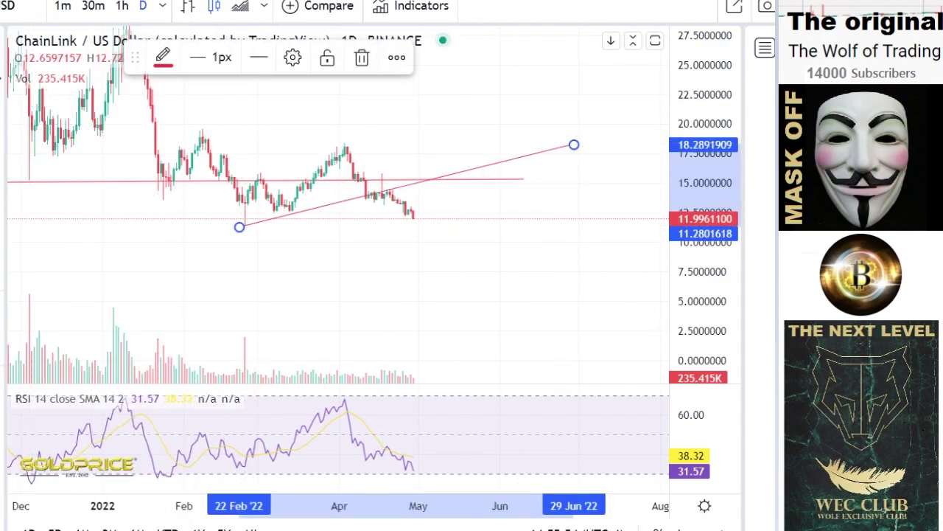
Step: Draw a roughly parallel upper trend line from 19 Jan '22 at about 14.04 to 24 May '22 at about 21.72
{"action": "left_click", "coordinate": [1, 77]}
{"action": "left_click", "coordinate": [35, 38]}
{"action": "left_click", "coordinate": [150, 194]}
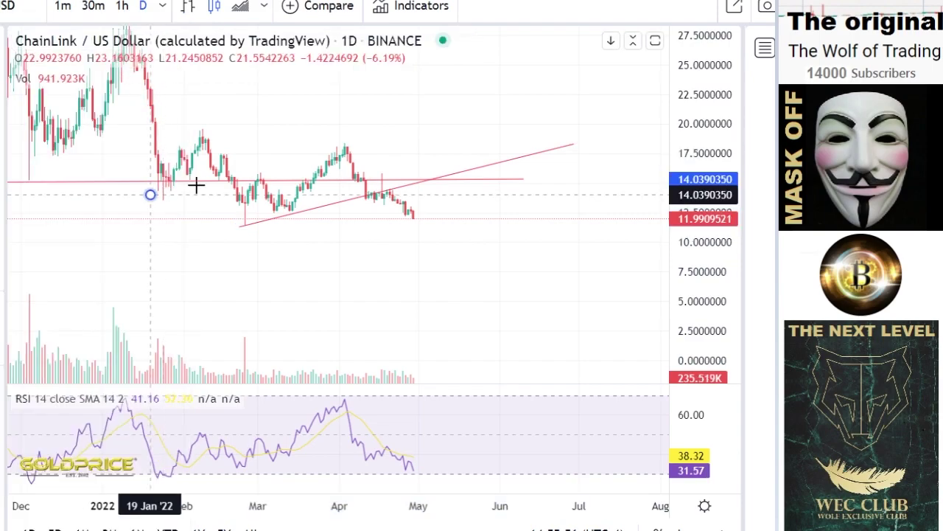
{"action": "left_click", "coordinate": [477, 103]}
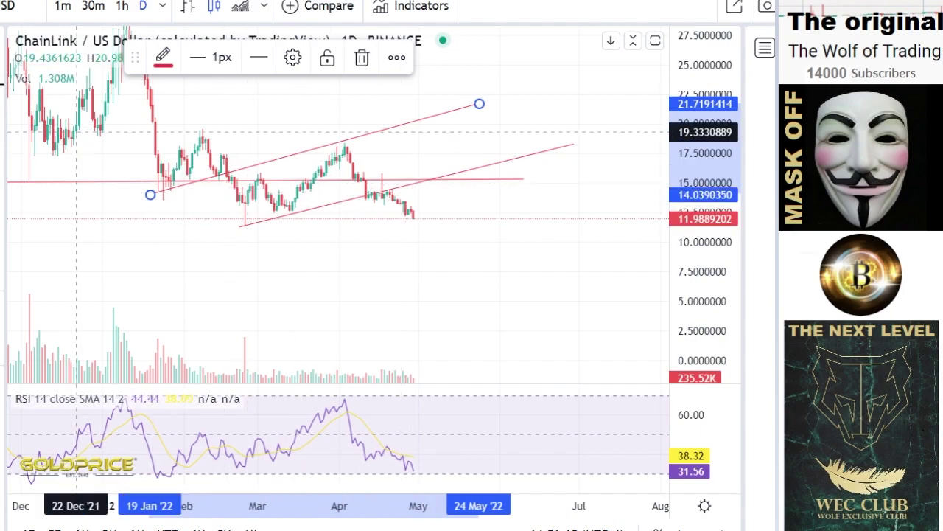
Step: Draw a short, steep trend line up from the latest candle, from about 12.10 to about 14.34
{"action": "left_click", "coordinate": [2, 78]}
{"action": "left_click", "coordinate": [44, 69]}
{"action": "left_click", "coordinate": [2, 79]}
{"action": "left_click", "coordinate": [46, 40]}
{"action": "left_click", "coordinate": [415, 216]}
{"action": "left_click", "coordinate": [421, 191]}
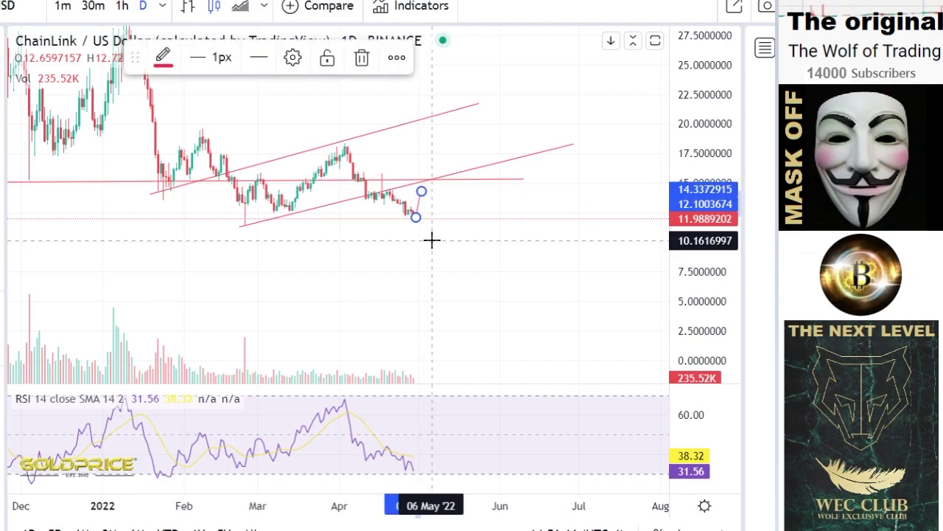
Step: Brush a wavy freehand curve from 3 Apr '22 at about 19.16 up to about 22 in May, and colour it green
{"action": "scroll", "coordinate": [332, 221], "scroll_direction": "up", "scroll_amount": 1}
{"action": "left_click", "coordinate": [31, 50]}
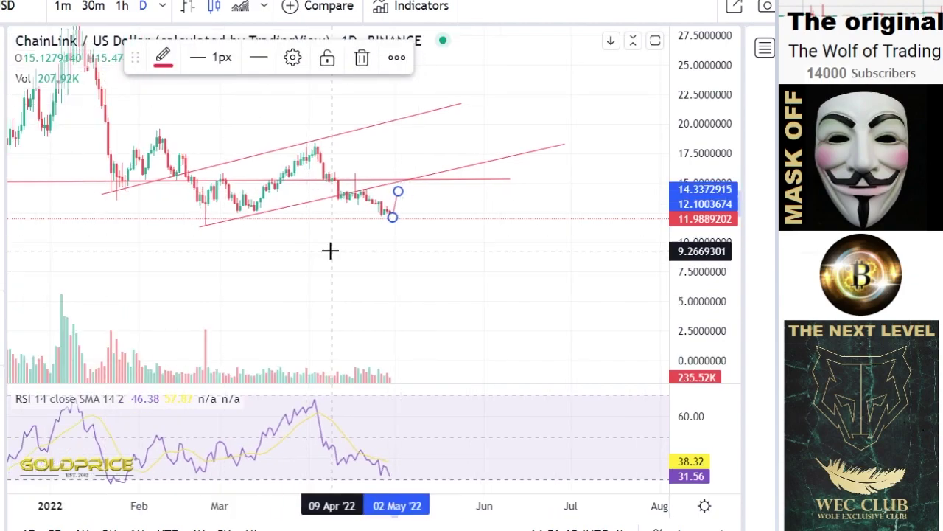
{"action": "mouse_move", "coordinate": [381, 258]}
{"action": "left_mouse_down"}
{"action": "mouse_move", "coordinate": [529, 238]}
{"action": "mouse_move", "coordinate": [532, 283]}
{"action": "left_mouse_up"}
{"action": "scroll", "coordinate": [522, 284], "scroll_direction": "up", "scroll_amount": 4}
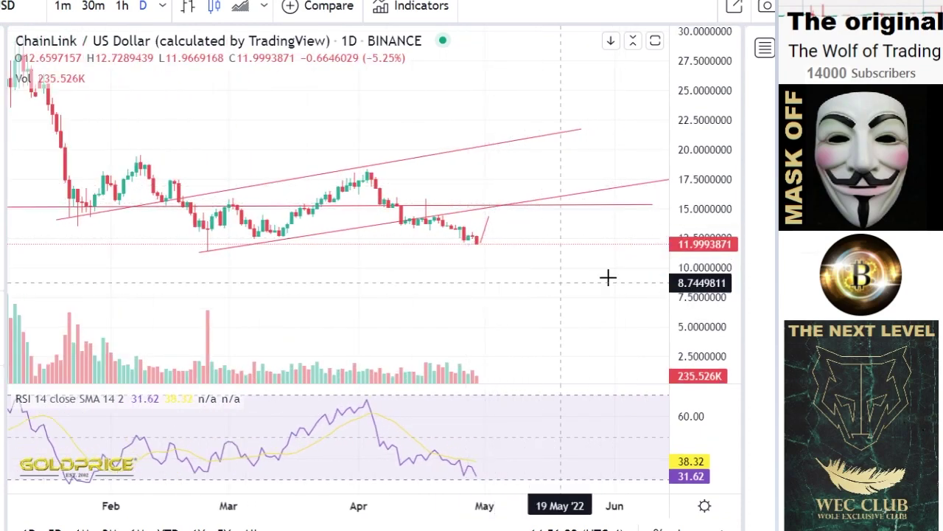
{"action": "left_click_drag", "start_coordinate": [697, 286], "coordinate": [692, 115]}
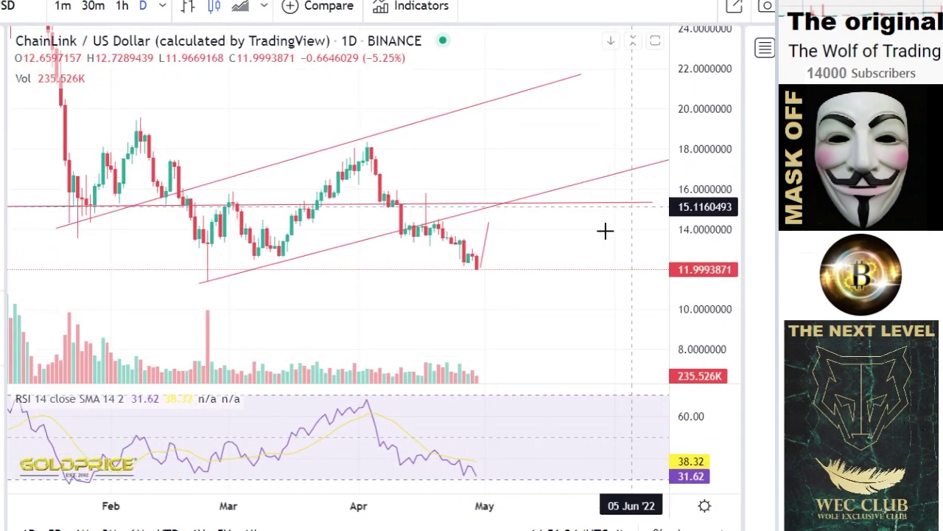
{"action": "scroll", "coordinate": [533, 277], "scroll_direction": "up", "scroll_amount": 3}
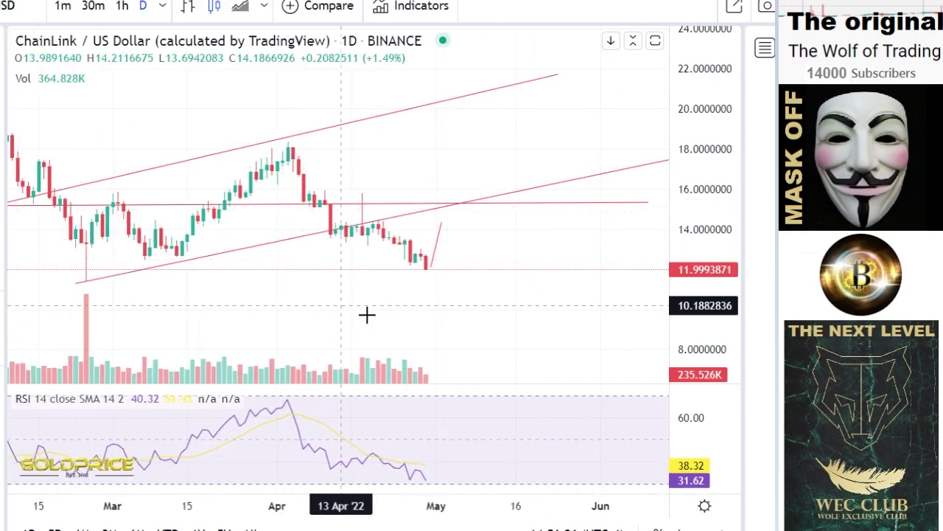
{"action": "scroll", "coordinate": [422, 284], "scroll_direction": "up", "scroll_amount": 3}
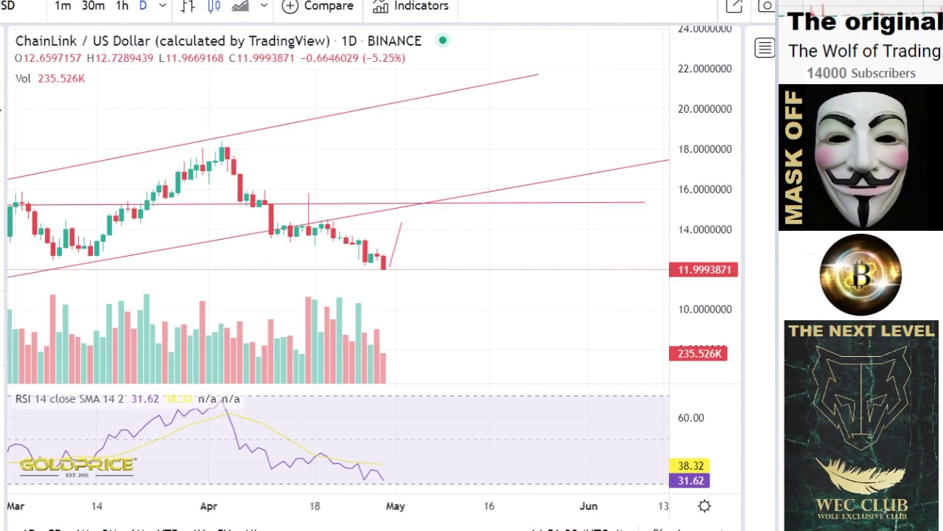
{"action": "left_click", "coordinate": [3, 143]}
{"action": "left_click", "coordinate": [37, 143]}
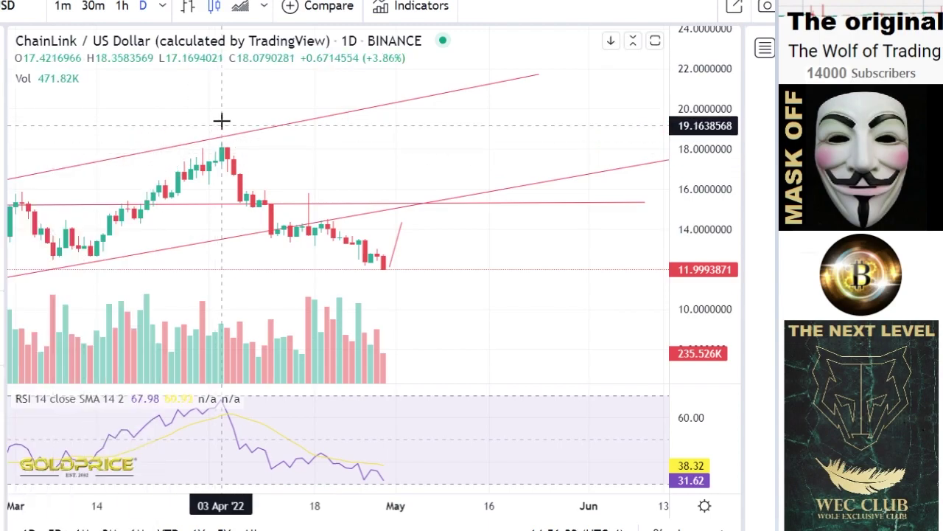
{"action": "mouse_move", "coordinate": [222, 120]}
{"action": "left_mouse_down"}
{"action": "mouse_move", "coordinate": [255, 162]}
{"action": "mouse_move", "coordinate": [282, 177]}
{"action": "mouse_move", "coordinate": [344, 147]}
{"action": "mouse_move", "coordinate": [431, 65]}
{"action": "left_mouse_up"}
{"action": "left_click", "coordinate": [163, 58]}
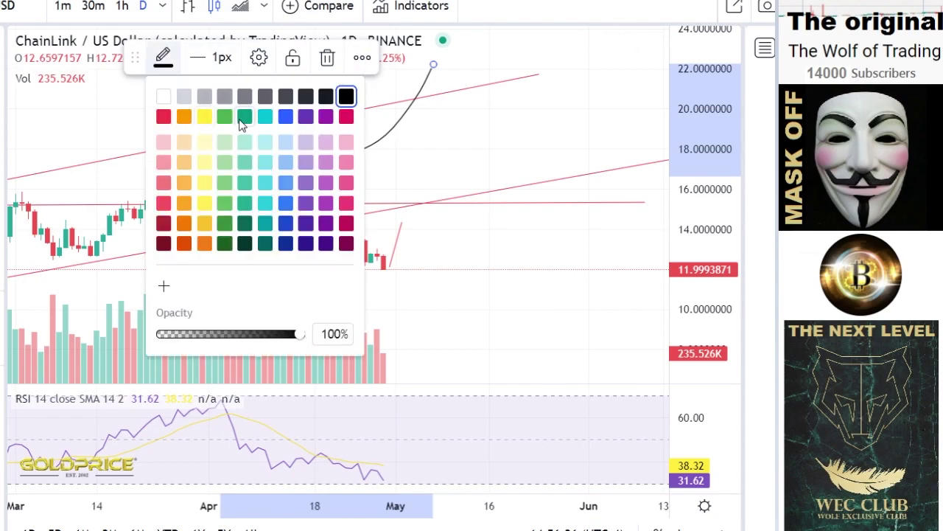
{"action": "left_click", "coordinate": [239, 119]}
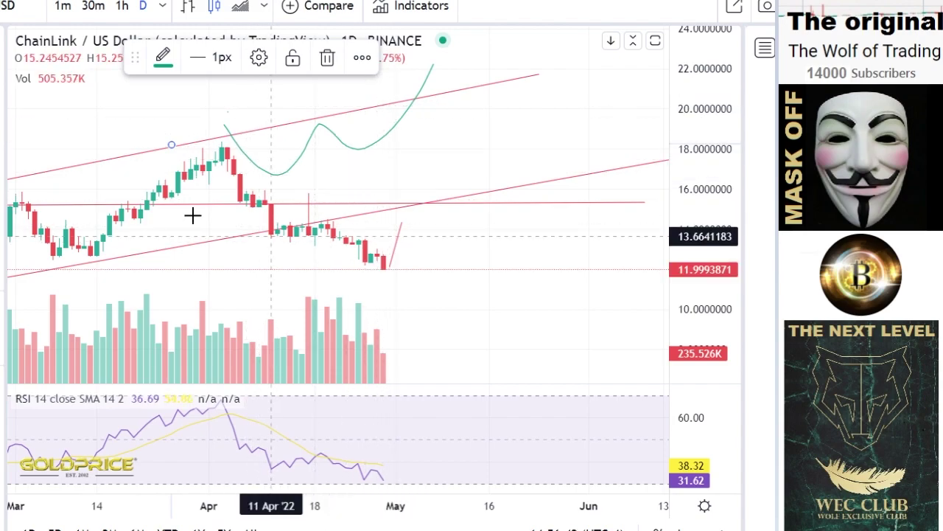
Step: Brush freehand strokes from the early April peak down to the latest candle and back up to about 15.5 in May
{"action": "left_click", "coordinate": [2, 144]}
{"action": "left_click", "coordinate": [55, 142]}
{"action": "left_click_drag", "start_coordinate": [222, 151], "coordinate": [404, 267]}
{"action": "mouse_move", "coordinate": [308, 175]}
{"action": "left_mouse_down"}
{"action": "mouse_move", "coordinate": [358, 261]}
{"action": "mouse_move", "coordinate": [445, 254]}
{"action": "mouse_move", "coordinate": [457, 199]}
{"action": "left_mouse_up"}
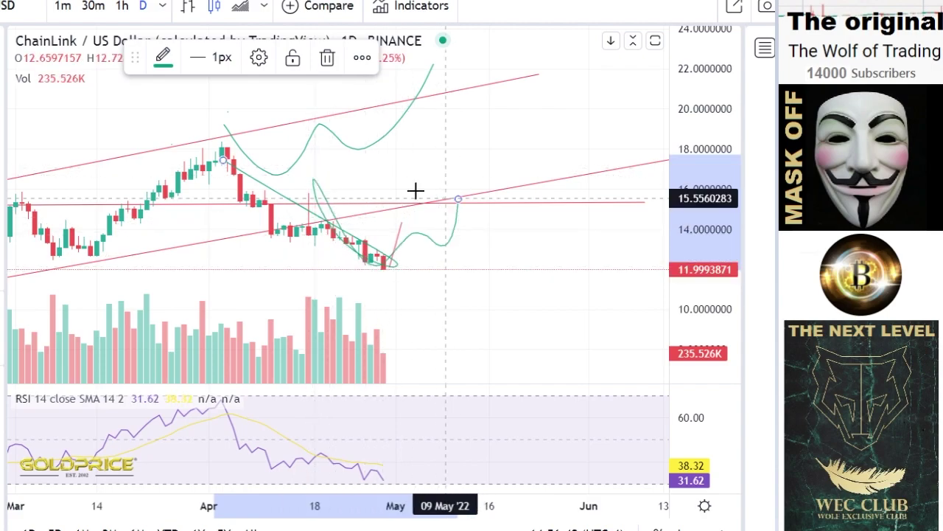
Step: Switch the chart to the 1-hour interval covering all of April and restore the cross cursor
{"action": "left_click", "coordinate": [123, 7]}
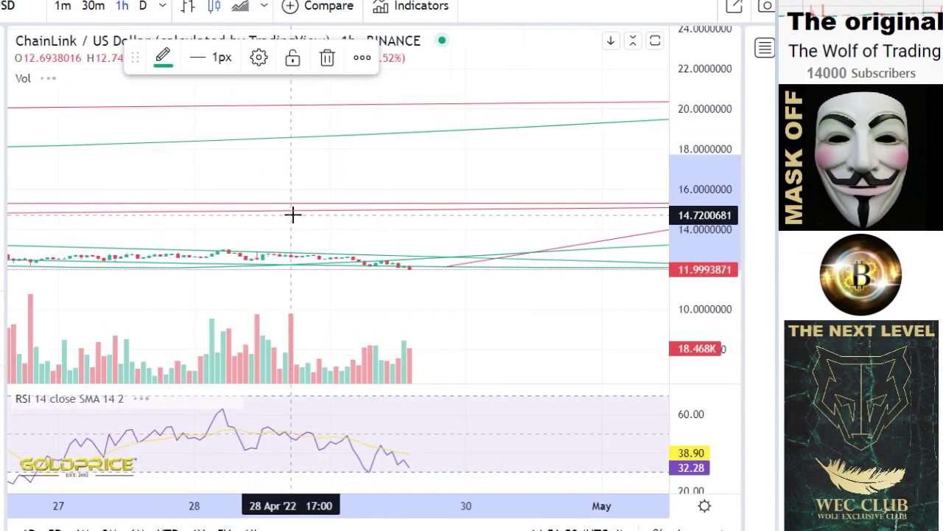
{"action": "scroll", "coordinate": [293, 215], "scroll_direction": "down", "scroll_amount": 6}
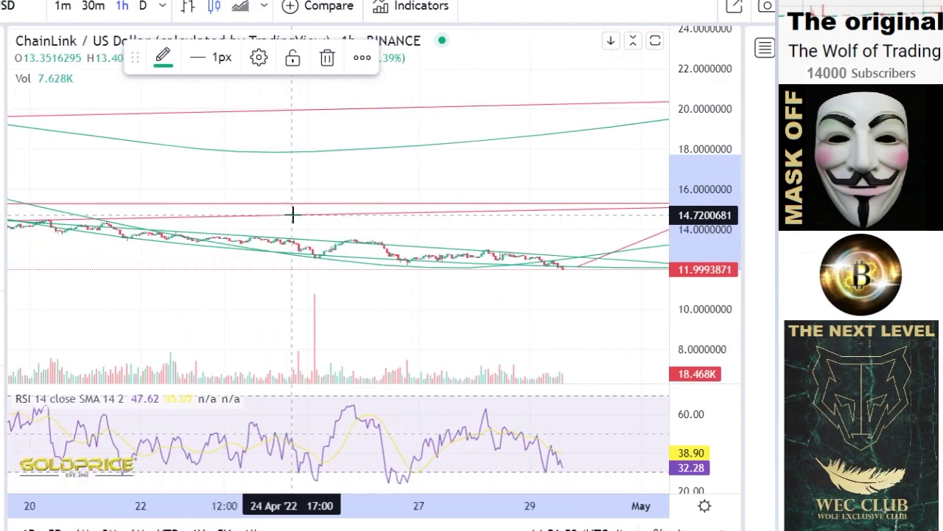
{"action": "scroll", "coordinate": [292, 214], "scroll_direction": "down", "scroll_amount": 6}
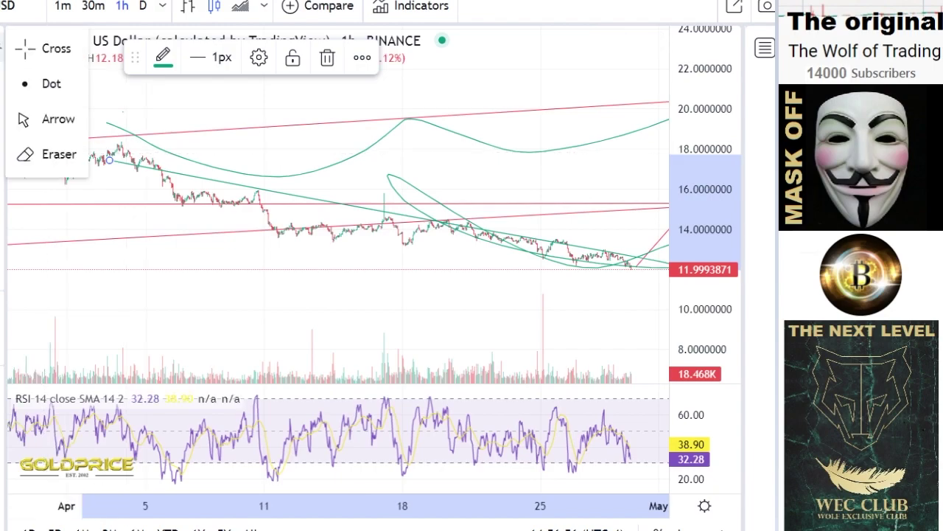
{"action": "left_click", "coordinate": [33, 50]}
{"action": "left_click_drag", "start_coordinate": [435, 312], "coordinate": [280, 307]}
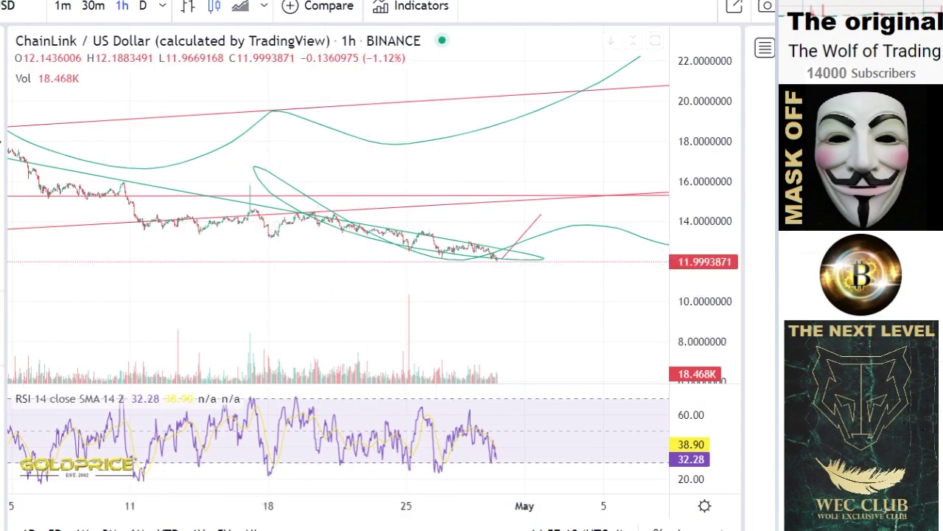
Step: Draw a falling support trend line under the lows from 11 Apr '22 at about 13.70 to 1 May '22 at about 11.99
{"action": "left_click", "coordinate": [2, 142]}
{"action": "left_click", "coordinate": [25, 148]}
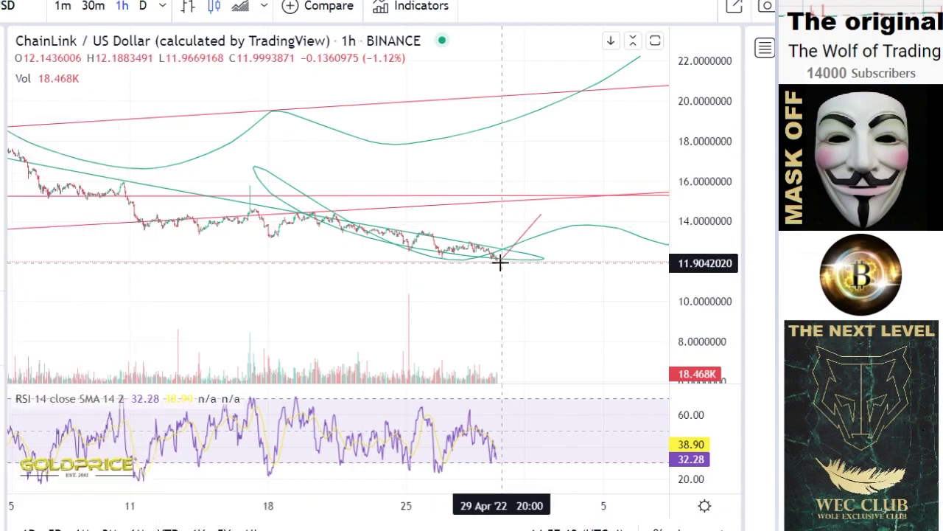
{"action": "left_click_drag", "start_coordinate": [703, 301], "coordinate": [702, 177]}
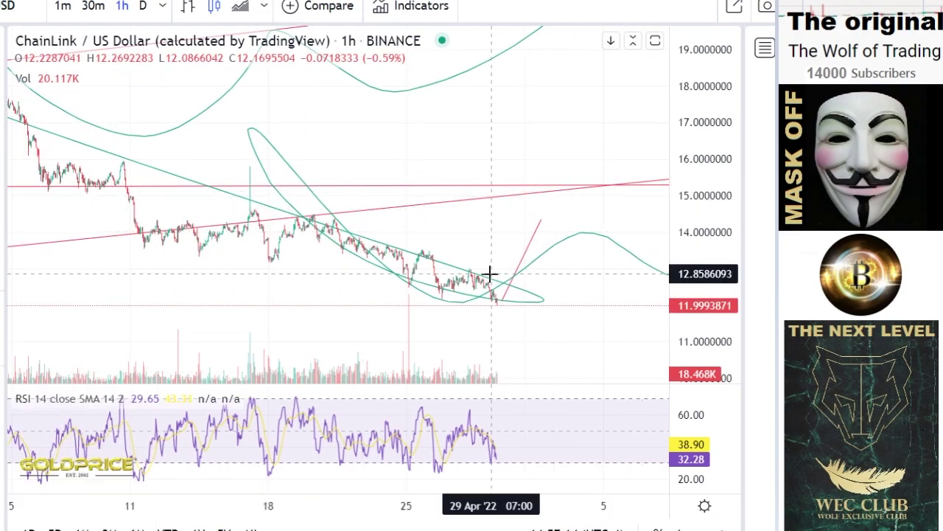
{"action": "left_click", "coordinate": [2, 78]}
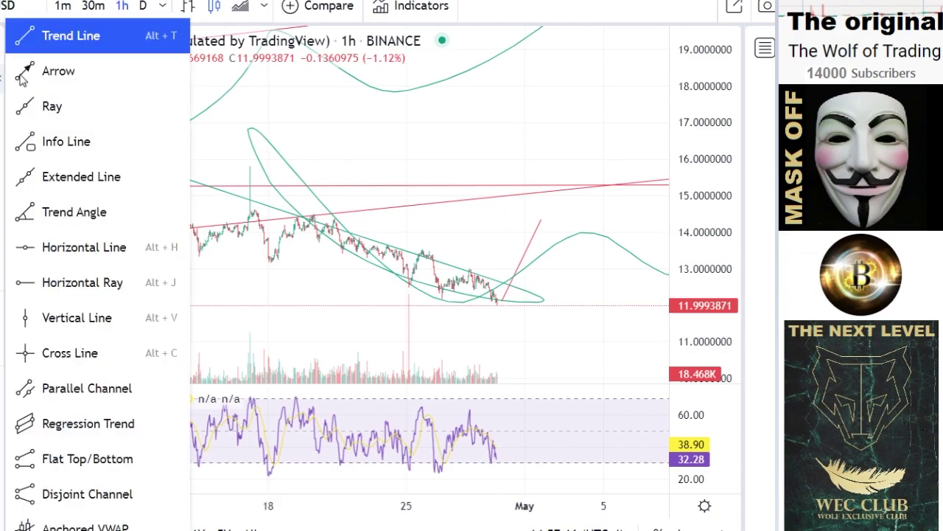
{"action": "left_click", "coordinate": [27, 74]}
{"action": "left_click", "coordinate": [2, 78]}
{"action": "left_click", "coordinate": [52, 40]}
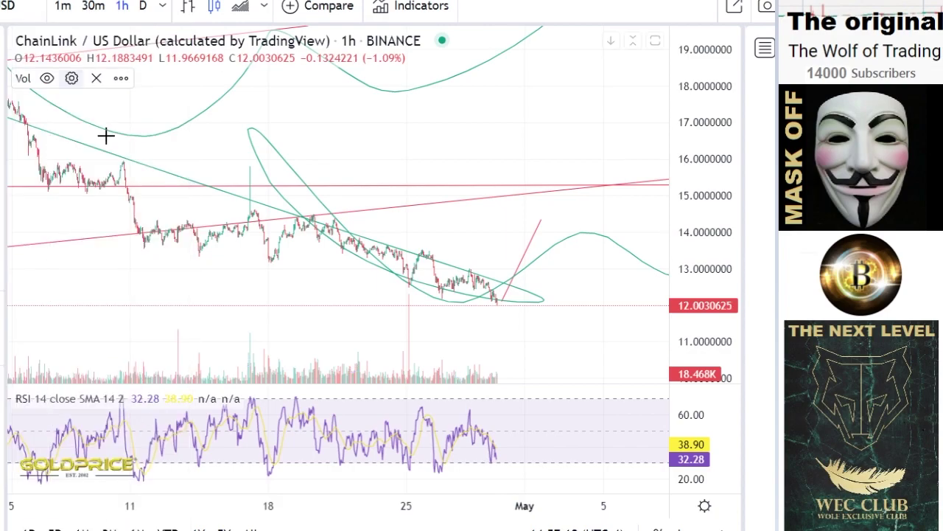
{"action": "left_click", "coordinate": [146, 238]}
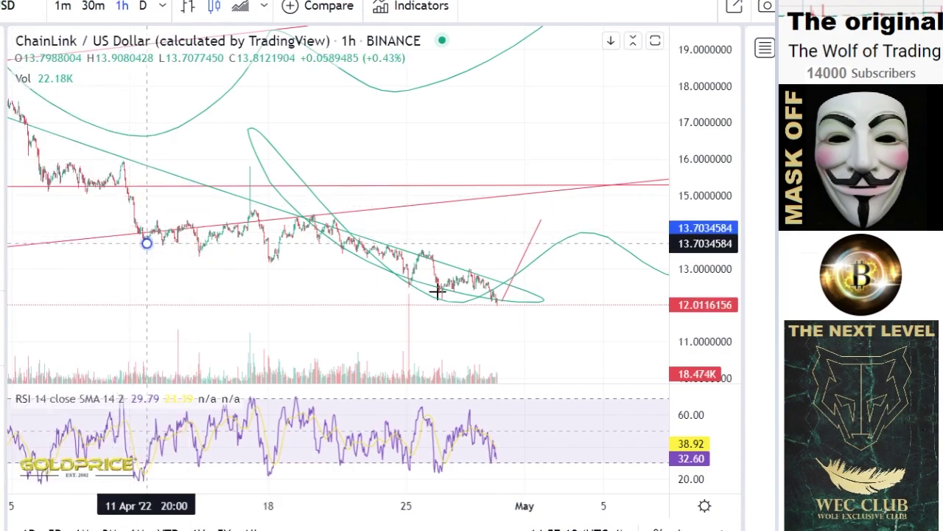
{"action": "left_click", "coordinate": [527, 305]}
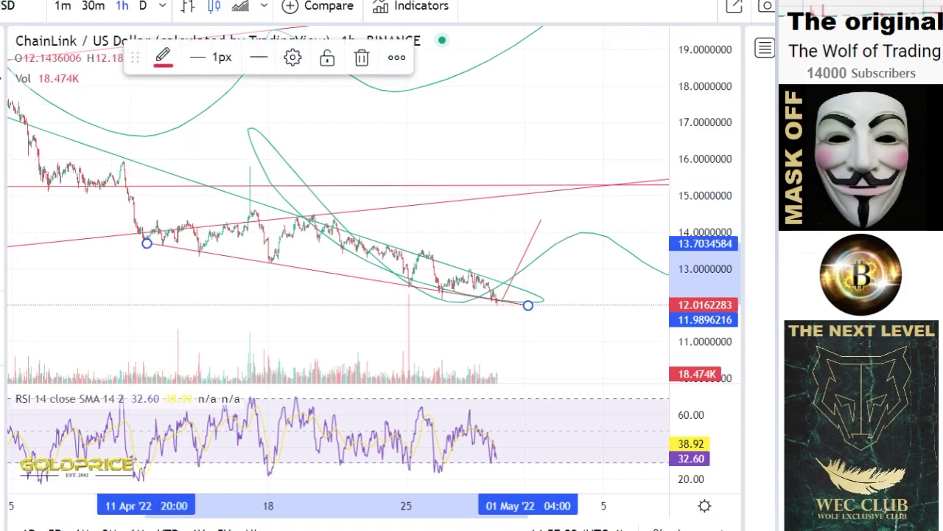
Step: Draw a falling resistance trend line from 16 Apr '22 at about 15.01 to 2 May '22 at about 12.09
{"action": "left_click", "coordinate": [2, 78]}
{"action": "left_click", "coordinate": [66, 36]}
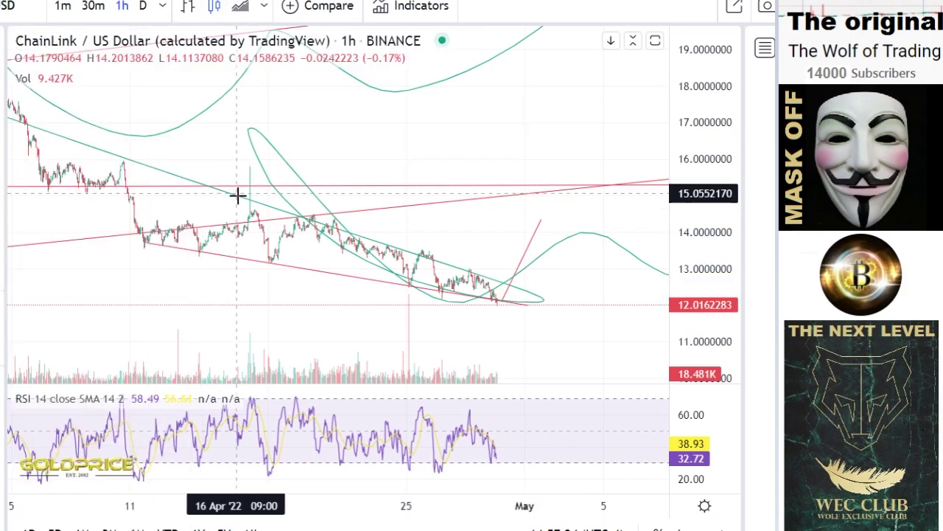
{"action": "left_click", "coordinate": [237, 195]}
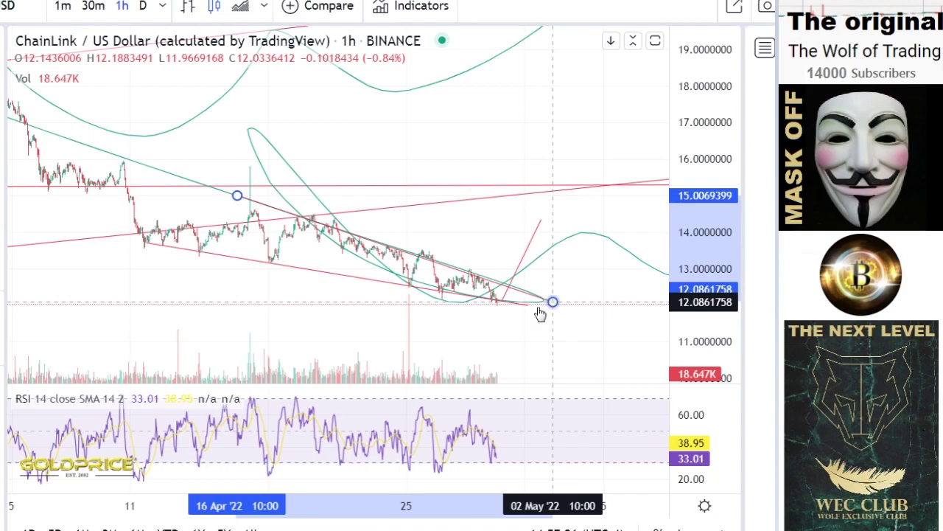
{"action": "left_click", "coordinate": [553, 302]}
Step: Brush a wavy rising path from the latest candle at about 12.05 up to the horizontal line at about 15.3 in early May
{"action": "scroll", "coordinate": [480, 280], "scroll_direction": "down", "scroll_amount": 1}
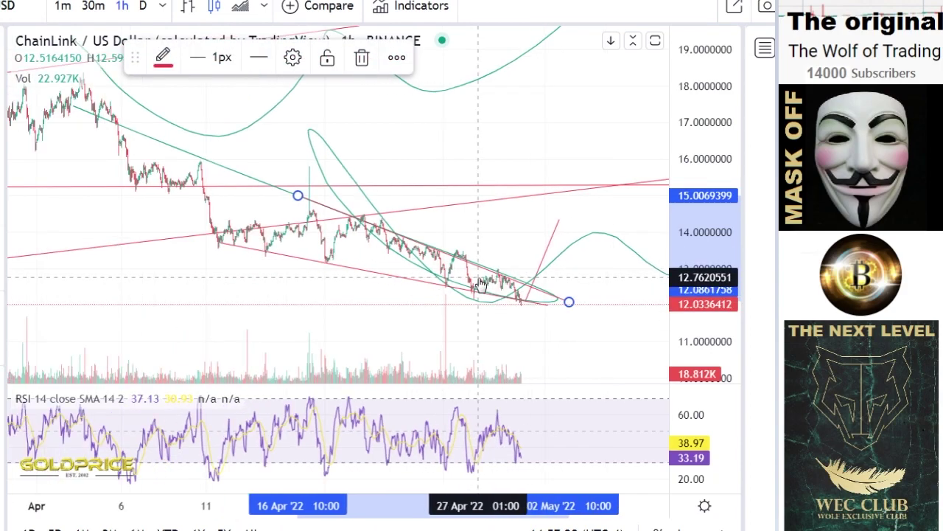
{"action": "scroll", "coordinate": [481, 281], "scroll_direction": "down", "scroll_amount": 3}
{"action": "left_click", "coordinate": [3, 47]}
{"action": "left_click", "coordinate": [44, 48]}
{"action": "left_click_drag", "start_coordinate": [211, 231], "coordinate": [133, 257]}
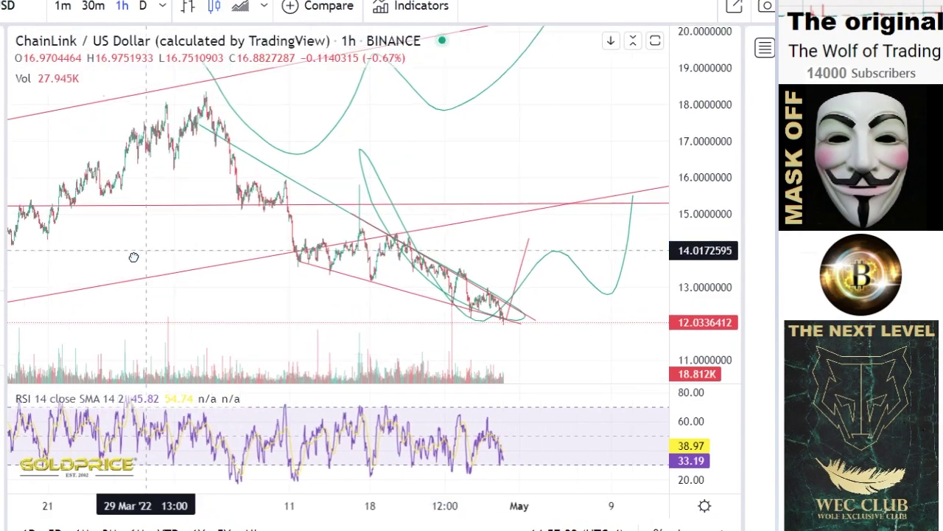
{"action": "left_click", "coordinate": [6, 145]}
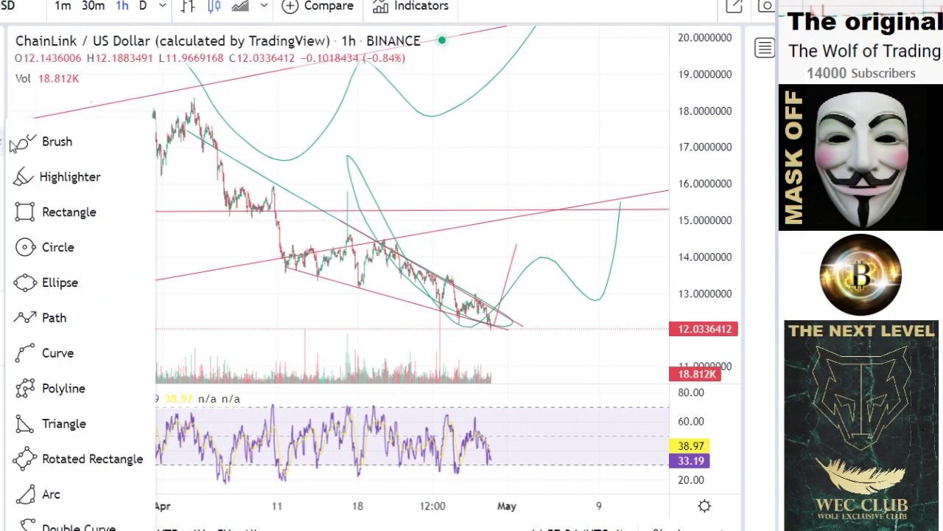
{"action": "left_click", "coordinate": [17, 141]}
{"action": "mouse_move", "coordinate": [502, 326]}
{"action": "left_mouse_down"}
{"action": "mouse_move", "coordinate": [503, 252]}
{"action": "mouse_move", "coordinate": [521, 284]}
{"action": "mouse_move", "coordinate": [533, 248]}
{"action": "mouse_move", "coordinate": [550, 243]}
{"action": "mouse_move", "coordinate": [555, 209]}
{"action": "left_mouse_up"}
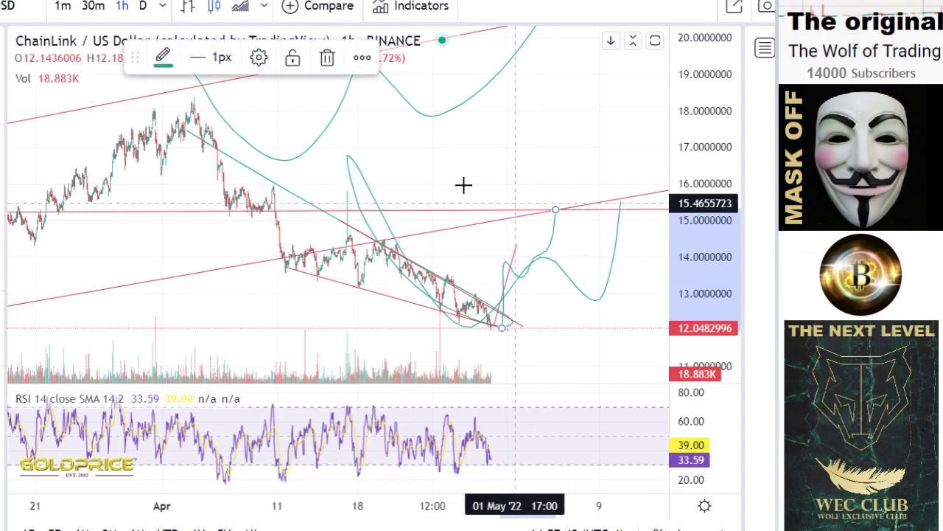
Step: Switch the chart to the 1-day interval and bring the 2022 candles with their channel lines and projected paths into view
{"action": "left_click", "coordinate": [164, 7]}
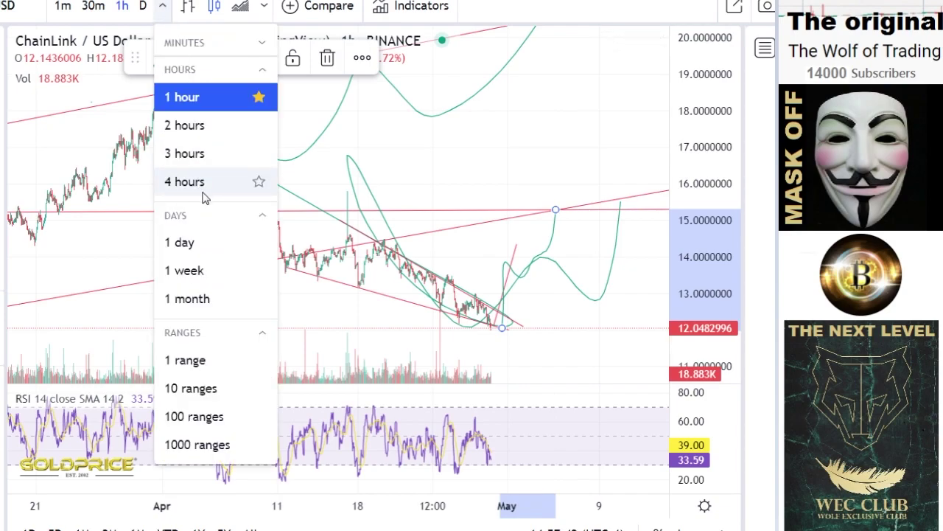
{"action": "left_click", "coordinate": [220, 242]}
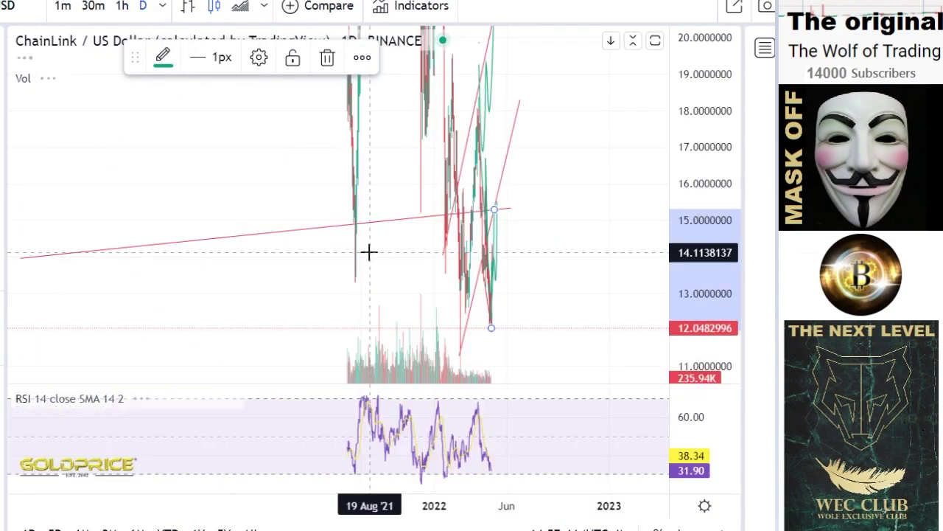
{"action": "left_click_drag", "start_coordinate": [700, 202], "coordinate": [687, 319]}
{"action": "scroll", "coordinate": [292, 228], "scroll_direction": "down", "scroll_amount": 4}
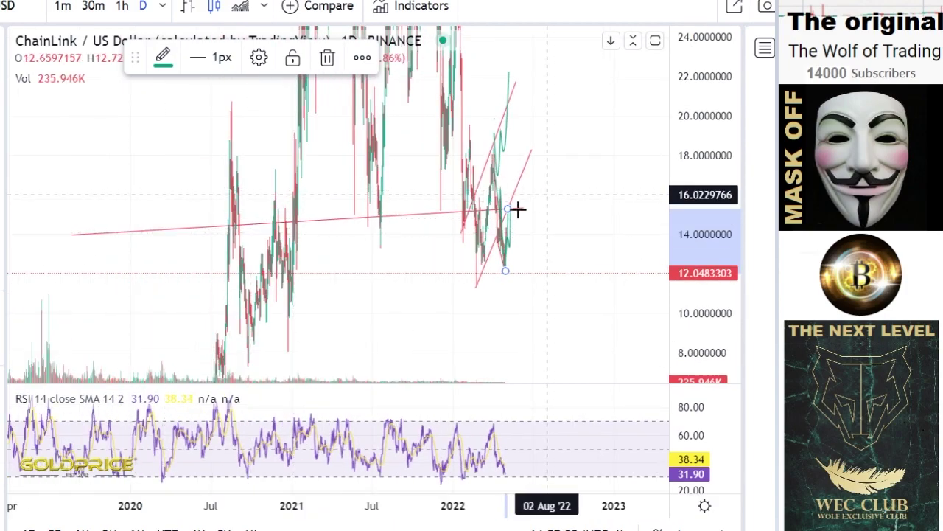
{"action": "scroll", "coordinate": [503, 212], "scroll_direction": "up", "scroll_amount": 3}
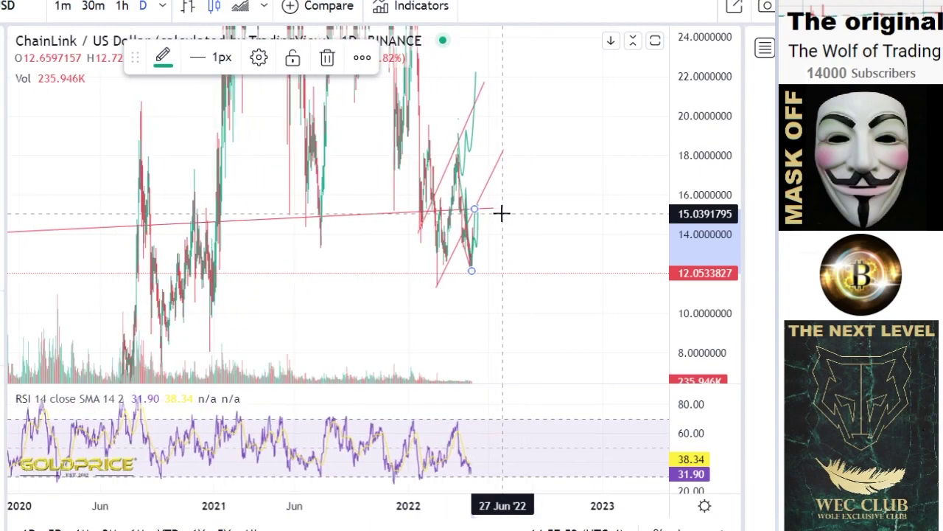
{"action": "left_click", "coordinate": [29, 48]}
{"action": "left_click_drag", "start_coordinate": [483, 294], "coordinate": [623, 301]}
{"action": "scroll", "coordinate": [561, 310], "scroll_direction": "up", "scroll_amount": 5}
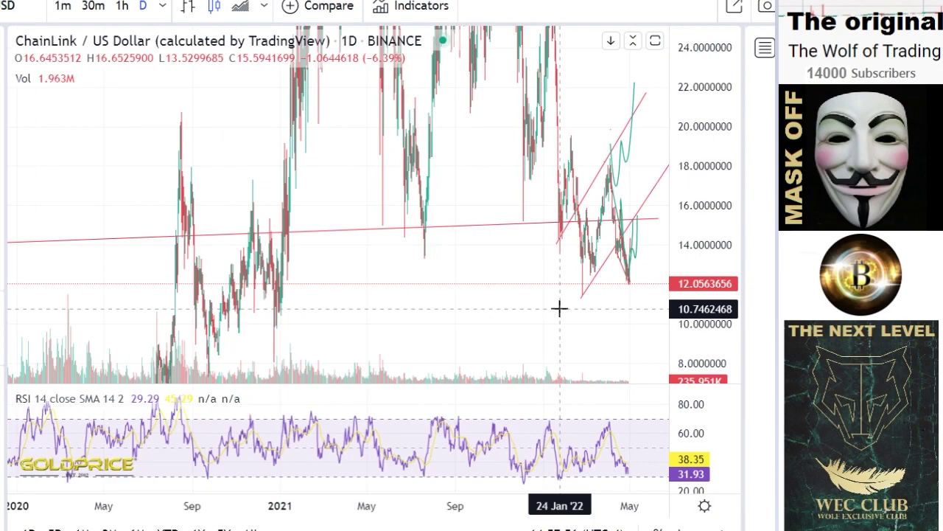
{"action": "scroll", "coordinate": [559, 309], "scroll_direction": "up", "scroll_amount": 5}
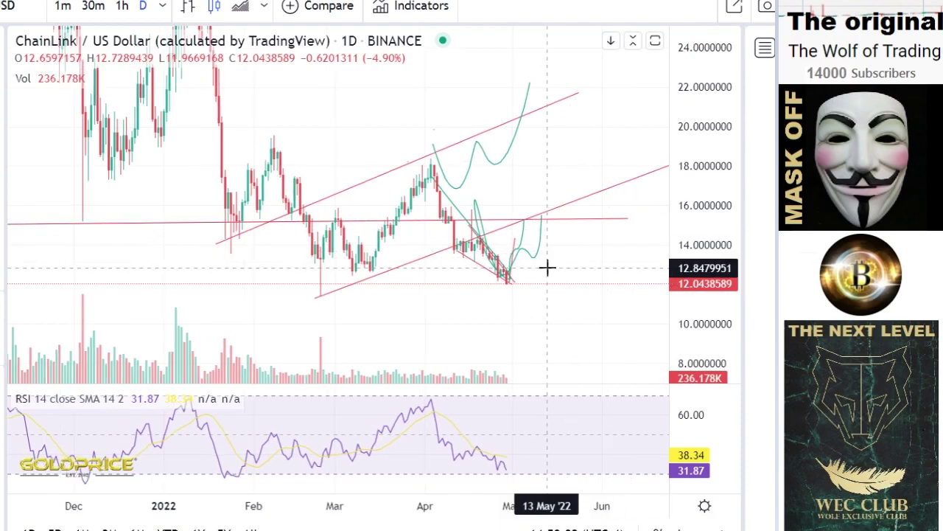
{"action": "scroll", "coordinate": [546, 267], "scroll_direction": "down", "scroll_amount": 3}
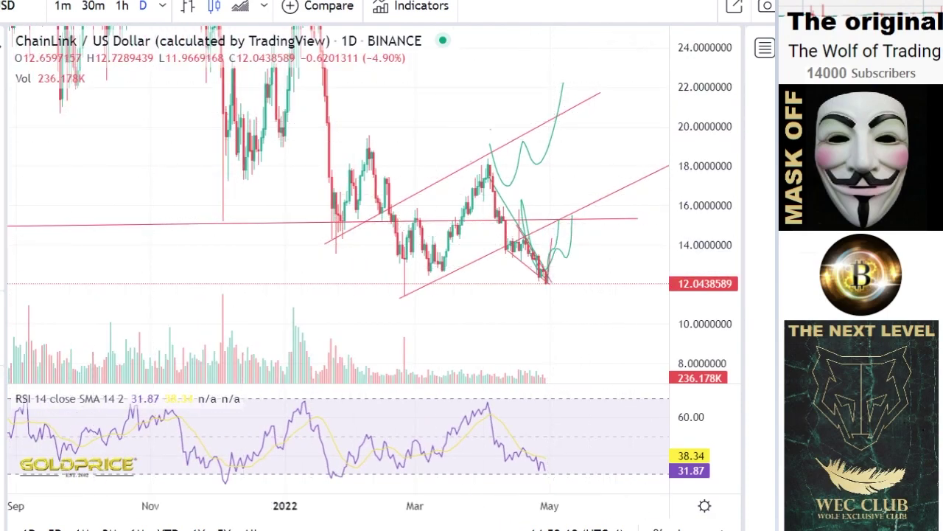
Step: Brush a falling freehand path from about 15 in early May '22 down to about 5.8 in early June
{"action": "left_click", "coordinate": [32, 50]}
{"action": "left_click_drag", "start_coordinate": [249, 233], "coordinate": [117, 143]}
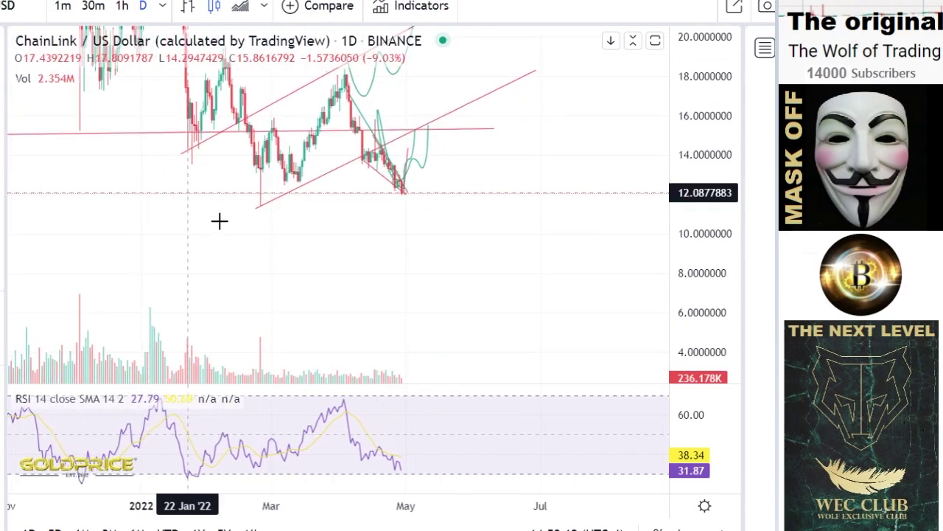
{"action": "scroll", "coordinate": [219, 222], "scroll_direction": "down", "scroll_amount": 1}
{"action": "scroll", "coordinate": [221, 223], "scroll_direction": "down", "scroll_amount": 2}
{"action": "left_click_drag", "start_coordinate": [723, 184], "coordinate": [718, 303]}
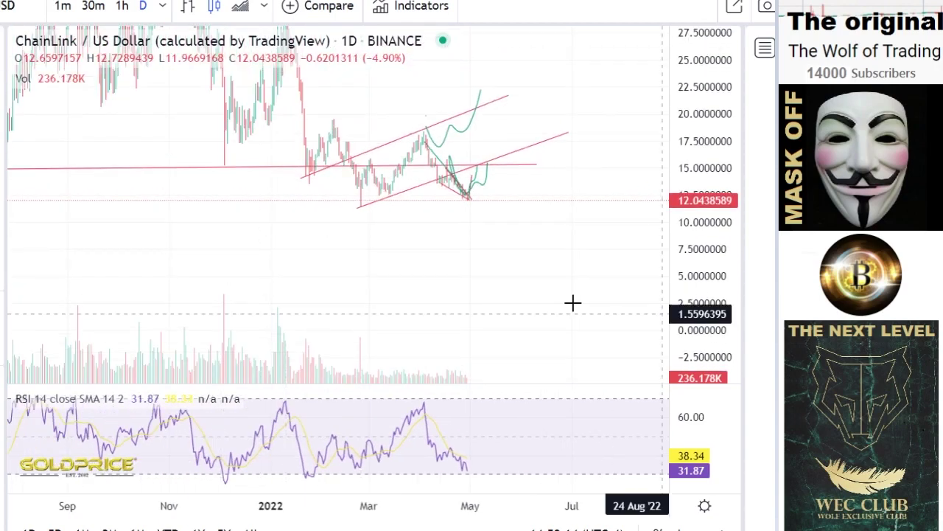
{"action": "left_click", "coordinate": [2, 141]}
{"action": "left_click", "coordinate": [44, 138]}
{"action": "mouse_move", "coordinate": [484, 166]}
{"action": "left_mouse_down"}
{"action": "mouse_move", "coordinate": [519, 214]}
{"action": "mouse_move", "coordinate": [529, 268]}
{"action": "left_mouse_up"}
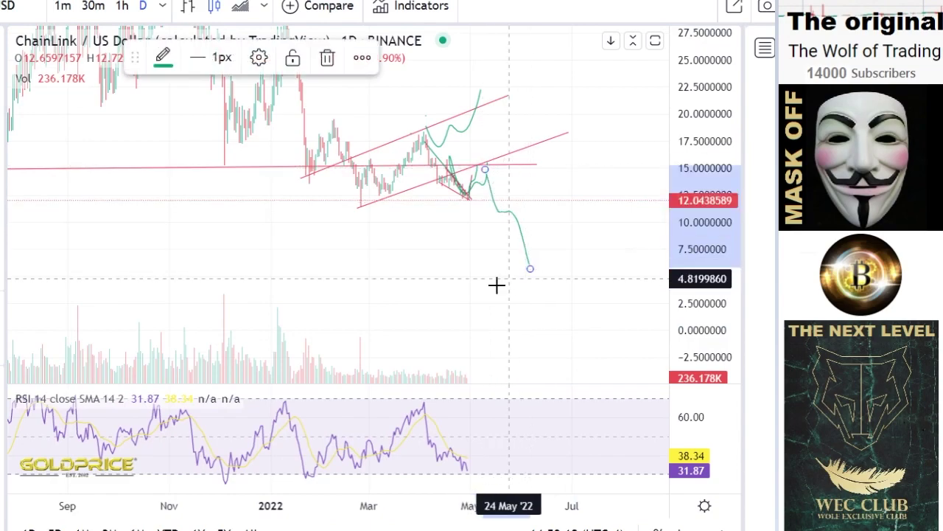
{"action": "scroll", "coordinate": [465, 305], "scroll_direction": "down", "scroll_amount": 6}
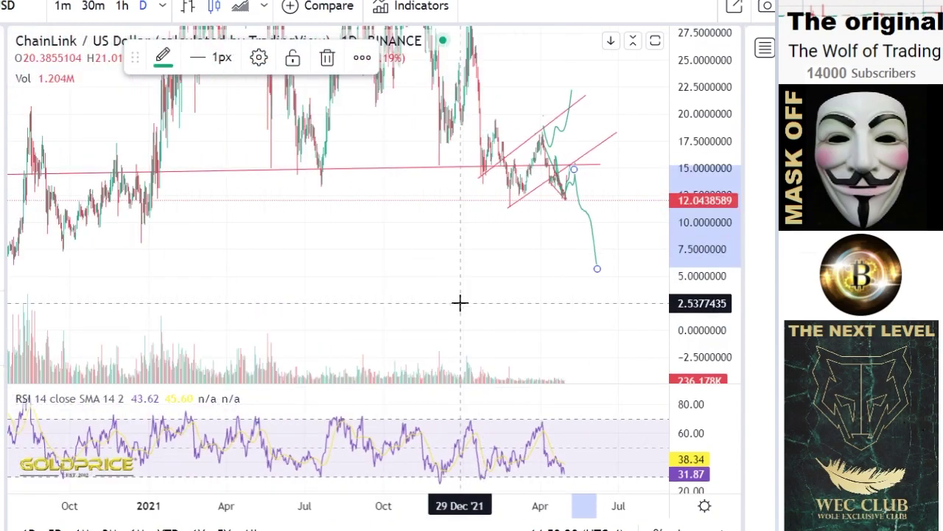
{"action": "scroll", "coordinate": [459, 301], "scroll_direction": "down", "scroll_amount": 2}
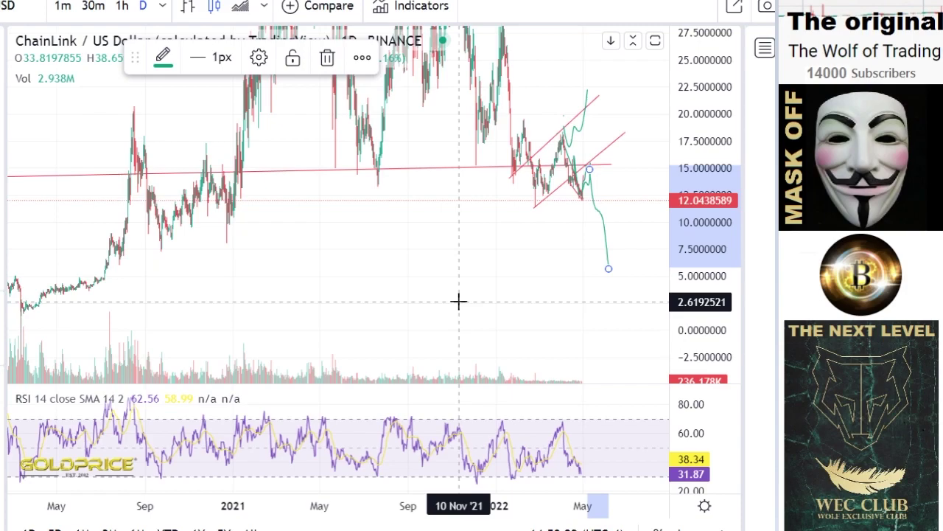
{"action": "scroll", "coordinate": [451, 300], "scroll_direction": "up", "scroll_amount": 6}
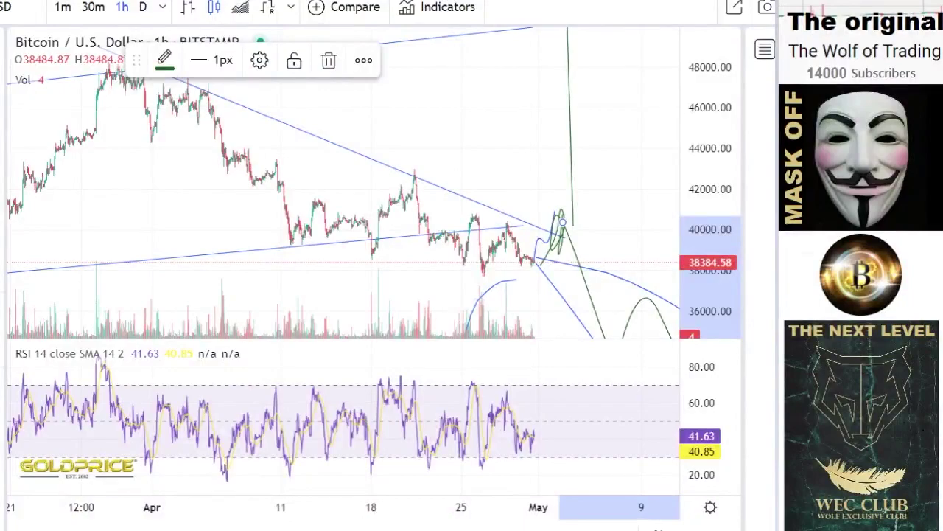
Step: Delete the stray brush stroke near 4 Apr '22 on the Bitcoin / U.S. Dollar 1-hour chart and restore the cross cursor
{"action": "left_click_drag", "start_coordinate": [185, 147], "coordinate": [196, 201]}
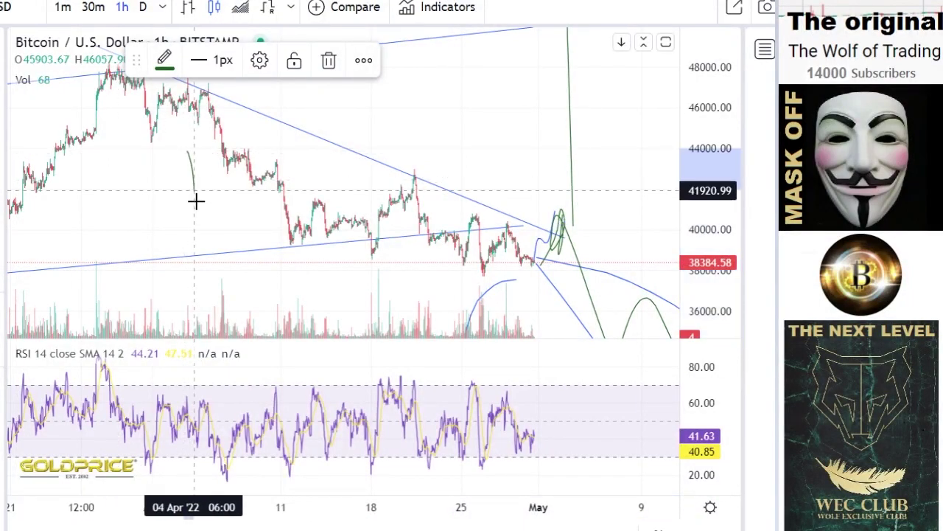
{"action": "left_click", "coordinate": [329, 60]}
{"action": "left_click", "coordinate": [2, 48]}
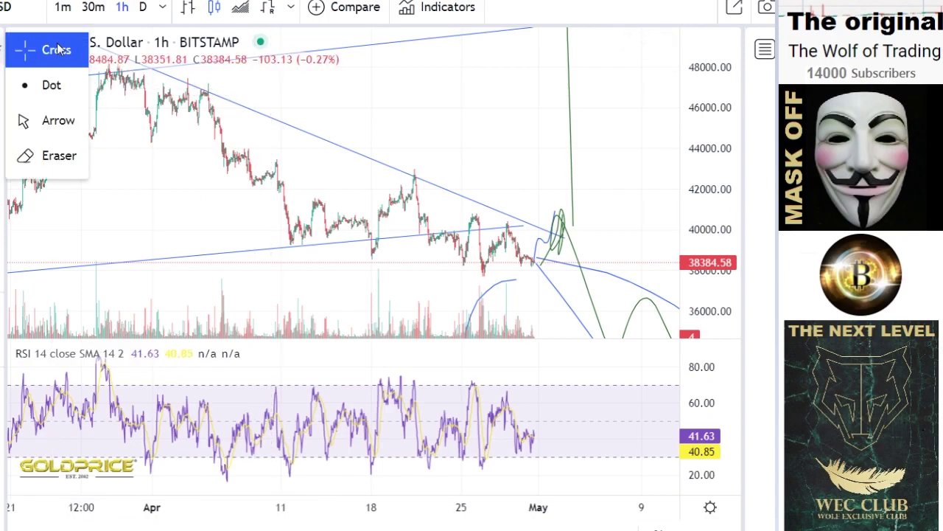
{"action": "left_click", "coordinate": [56, 49]}
Step: Enlarge the price pane and extend the lower rising trend line to about 41,000 around 6 May '22
{"action": "left_click_drag", "start_coordinate": [400, 126], "coordinate": [398, 176]}
{"action": "mouse_move", "coordinate": [724, 256]}
{"action": "left_mouse_down"}
{"action": "mouse_move", "coordinate": [723, 240]}
{"action": "mouse_move", "coordinate": [724, 265]}
{"action": "left_mouse_up"}
{"action": "left_click_drag", "start_coordinate": [538, 344], "coordinate": [552, 401]}
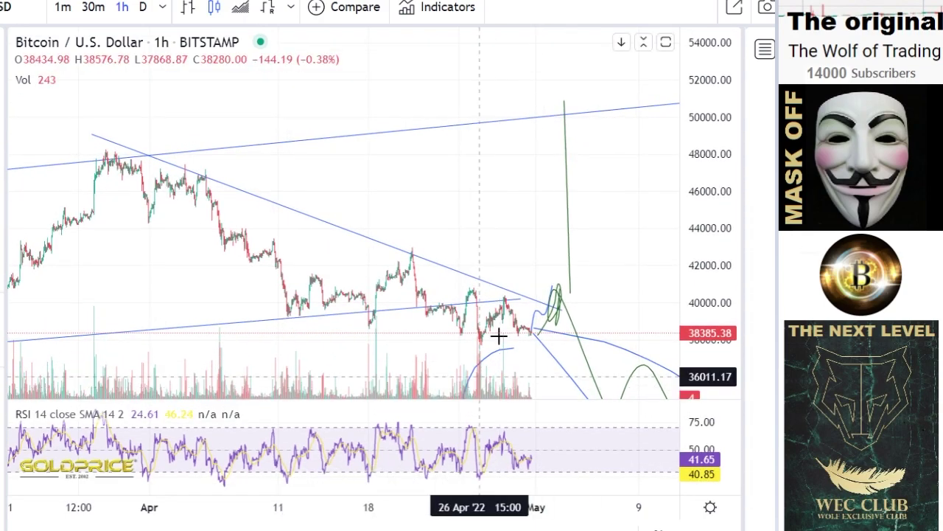
{"action": "left_click_drag", "start_coordinate": [521, 299], "coordinate": [603, 285]}
Step: Brush a stepped rising path from the latest Bitcoin candle at about 38,800 up to the upper trend line at about 50,700 around 13 May
{"action": "left_click", "coordinate": [2, 50]}
{"action": "left_click", "coordinate": [26, 55]}
{"action": "left_click_drag", "start_coordinate": [447, 211], "coordinate": [357, 105]}
{"action": "left_click_drag", "start_coordinate": [422, 199], "coordinate": [350, 228]}
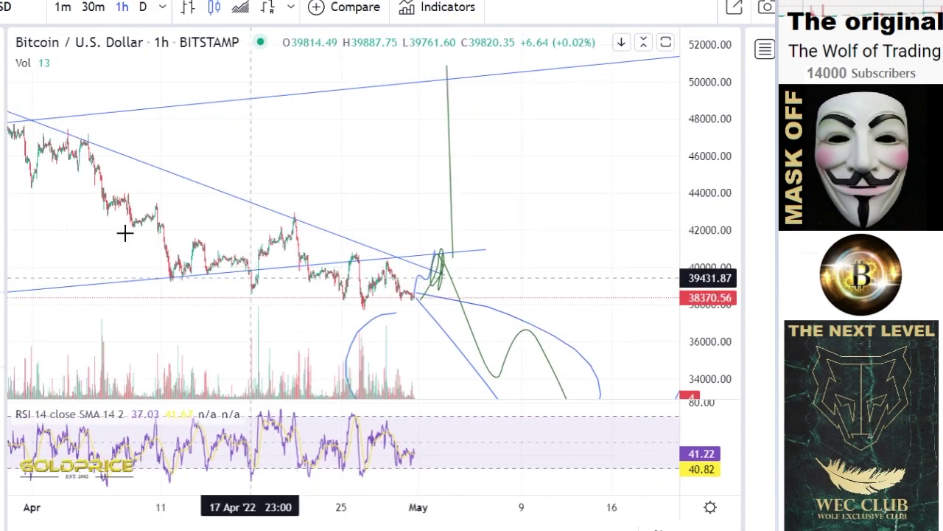
{"action": "left_click", "coordinate": [2, 143]}
{"action": "left_click", "coordinate": [25, 144]}
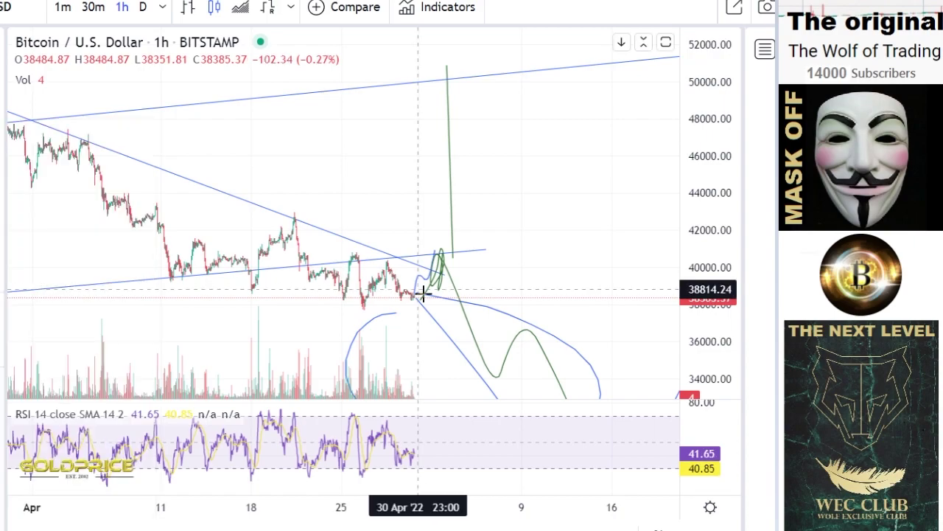
{"action": "mouse_move", "coordinate": [441, 249]}
{"action": "left_mouse_down"}
{"action": "mouse_move", "coordinate": [478, 169]}
{"action": "mouse_move", "coordinate": [505, 192]}
{"action": "mouse_move", "coordinate": [516, 162]}
{"action": "mouse_move", "coordinate": [541, 187]}
{"action": "mouse_move", "coordinate": [546, 133]}
{"action": "mouse_move", "coordinate": [584, 72]}
{"action": "left_mouse_up"}
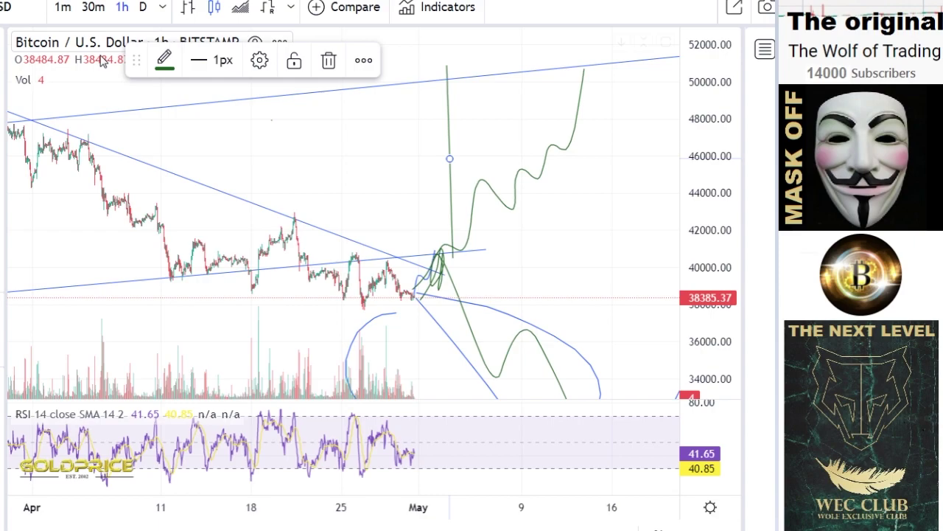
Step: Delete the near-vertical green line around 3 May and the green looping scribble just after the latest candles
{"action": "left_click", "coordinate": [453, 152]}
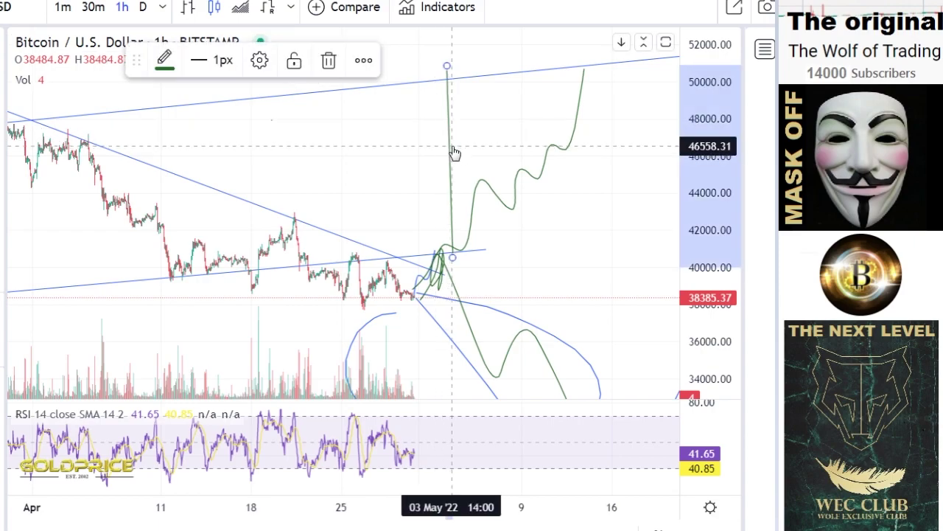
{"action": "key", "text": "Delete"}
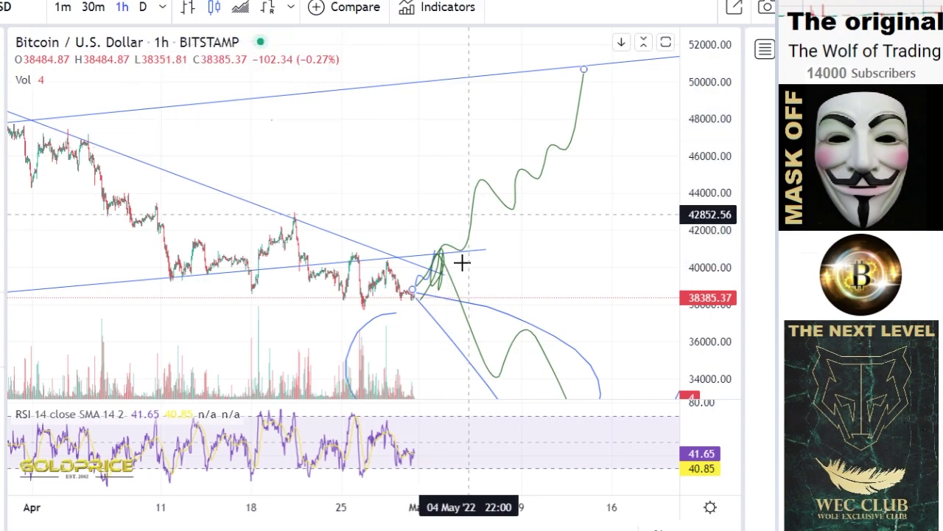
{"action": "left_click", "coordinate": [442, 282]}
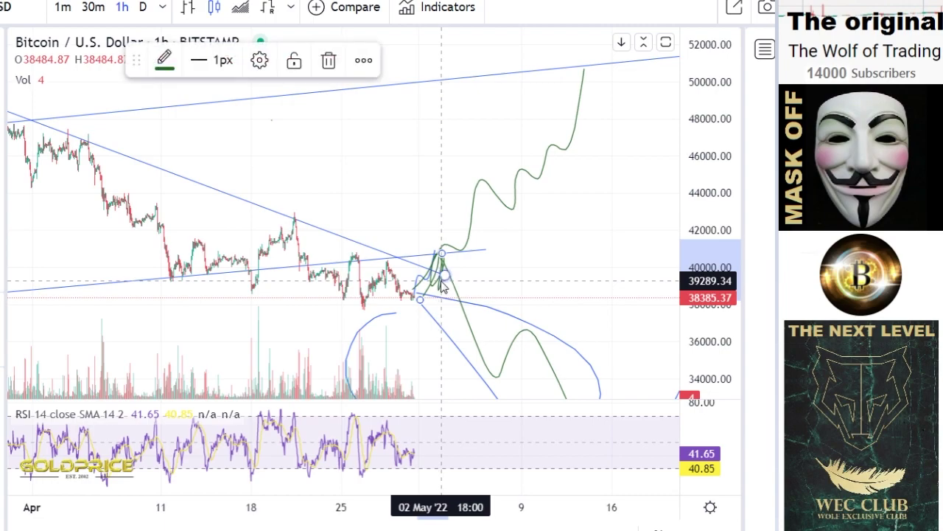
{"action": "key", "text": "Delete"}
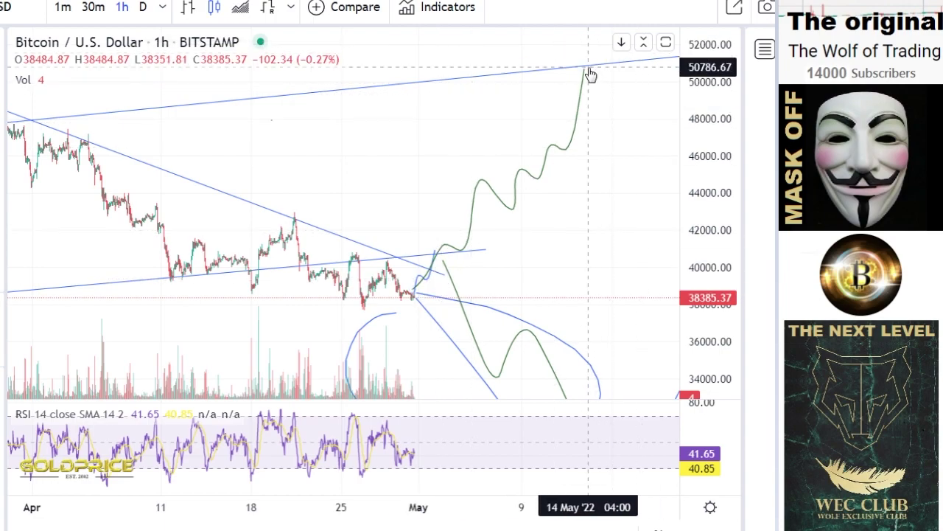
Step: Brush a falling path from the projected peak at about 49,800 around 13 May down to about 34,500 around 20 May
{"action": "left_click", "coordinate": [2, 143]}
{"action": "left_click", "coordinate": [25, 144]}
{"action": "left_click_drag", "start_coordinate": [585, 70], "coordinate": [667, 367]}
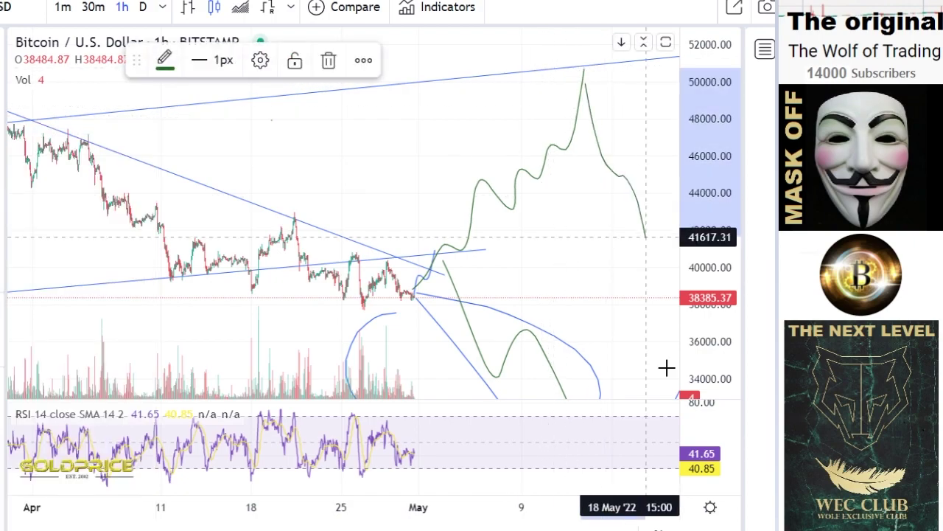
{"action": "left_click_drag", "start_coordinate": [646, 237], "coordinate": [666, 367]}
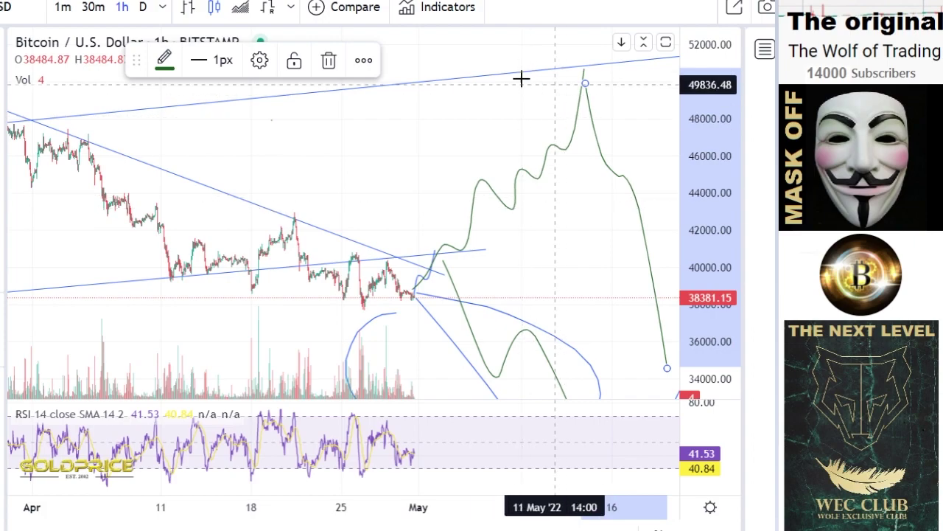
Step: Switch the Bitcoin / U.S. Dollar chart to the 3-hour interval and restore the cross cursor
{"action": "left_click", "coordinate": [164, 11]}
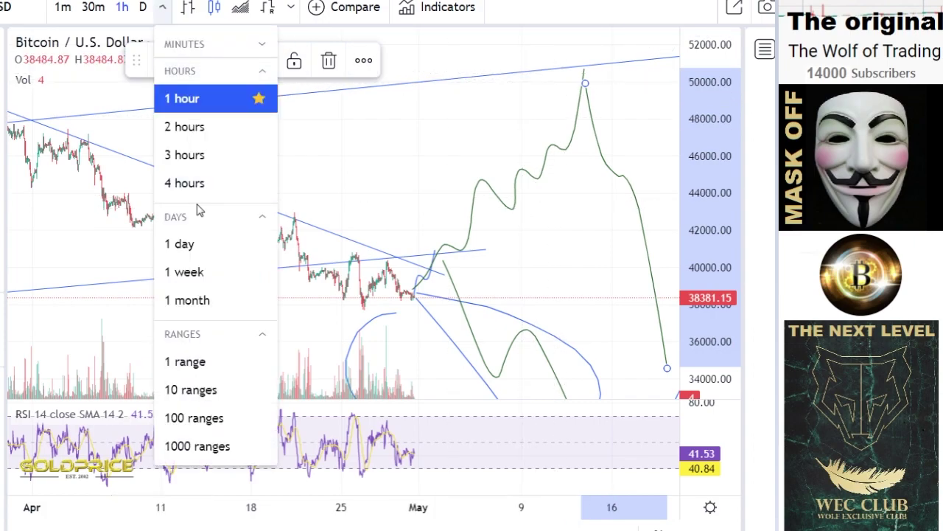
{"action": "left_click", "coordinate": [196, 155]}
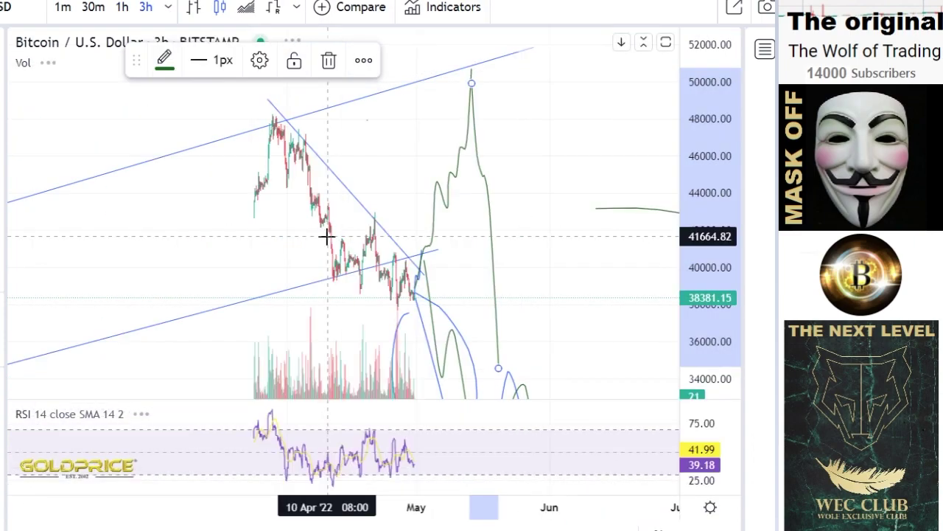
{"action": "left_click_drag", "start_coordinate": [688, 158], "coordinate": [627, 267]}
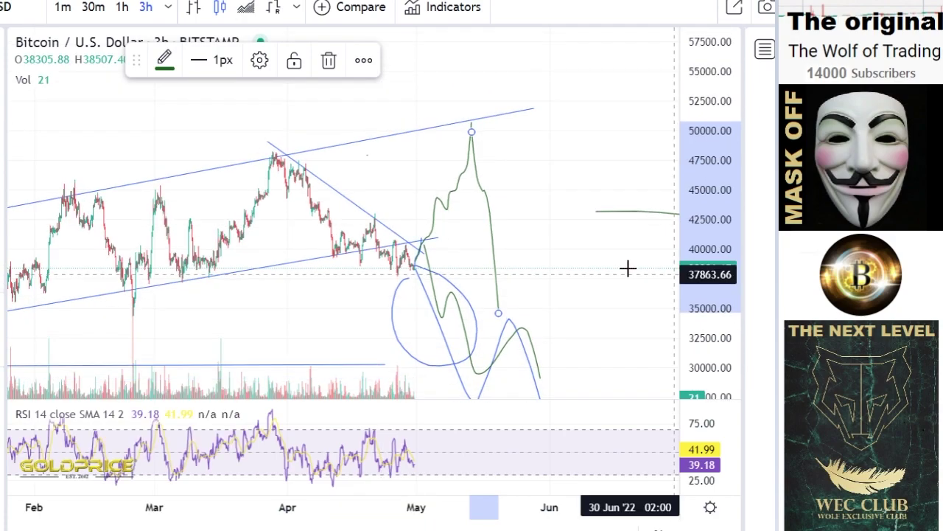
{"action": "left_click", "coordinate": [18, 50]}
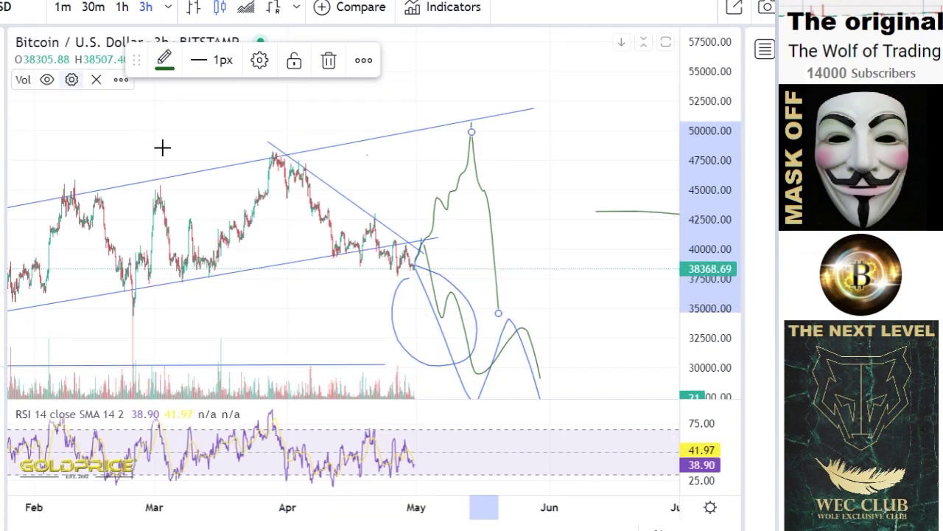
{"action": "left_click", "coordinate": [358, 225]}
{"action": "left_click_drag", "start_coordinate": [401, 223], "coordinate": [519, 219]}
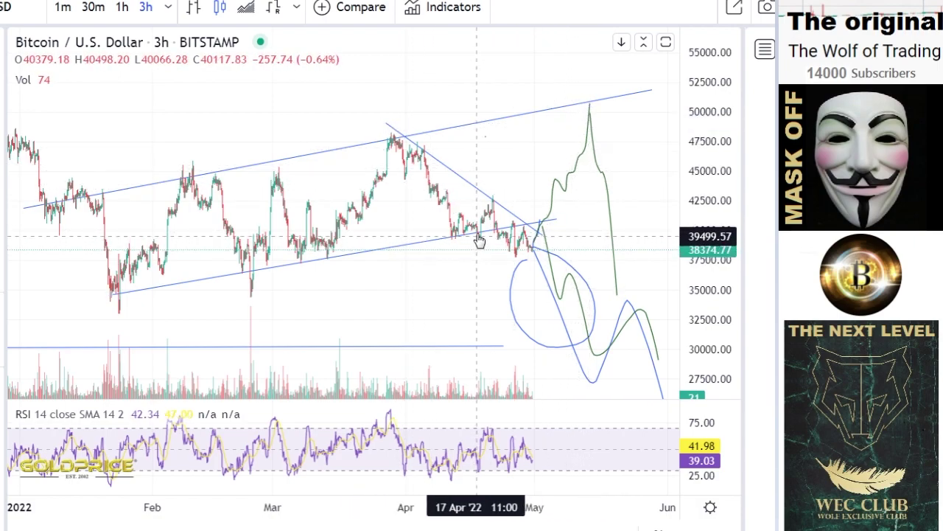
Step: Draw a rising trend line from the 24 Jan '22 low at about 32,890 to about 39,240 on 19 May '22
{"action": "left_click_drag", "start_coordinate": [689, 315], "coordinate": [690, 238]}
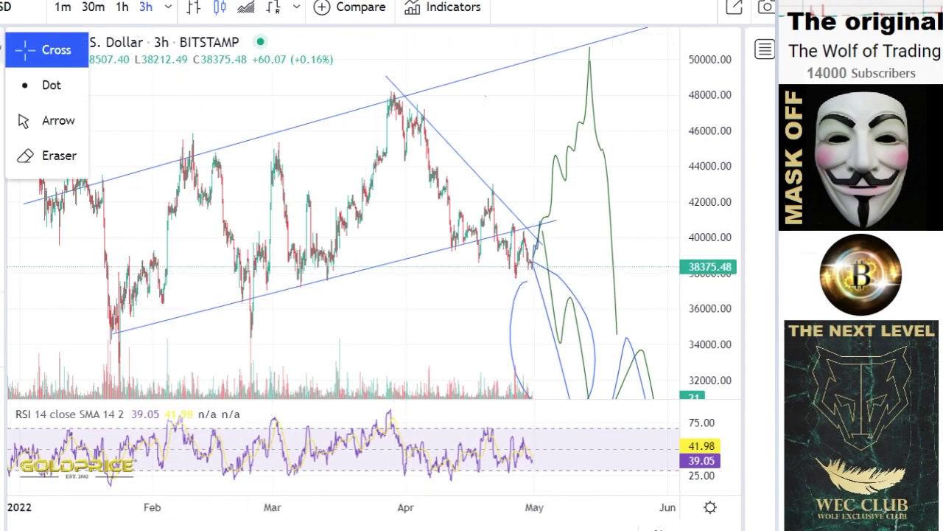
{"action": "left_click", "coordinate": [11, 47]}
{"action": "left_click_drag", "start_coordinate": [301, 290], "coordinate": [293, 249]}
{"action": "left_click_drag", "start_coordinate": [704, 201], "coordinate": [705, 256]}
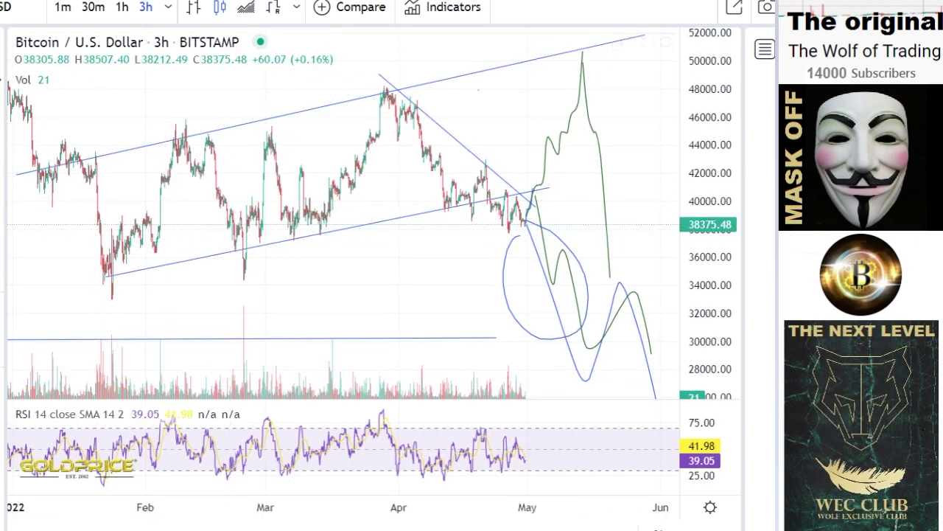
{"action": "left_click", "coordinate": [3, 78]}
{"action": "left_click", "coordinate": [35, 74]}
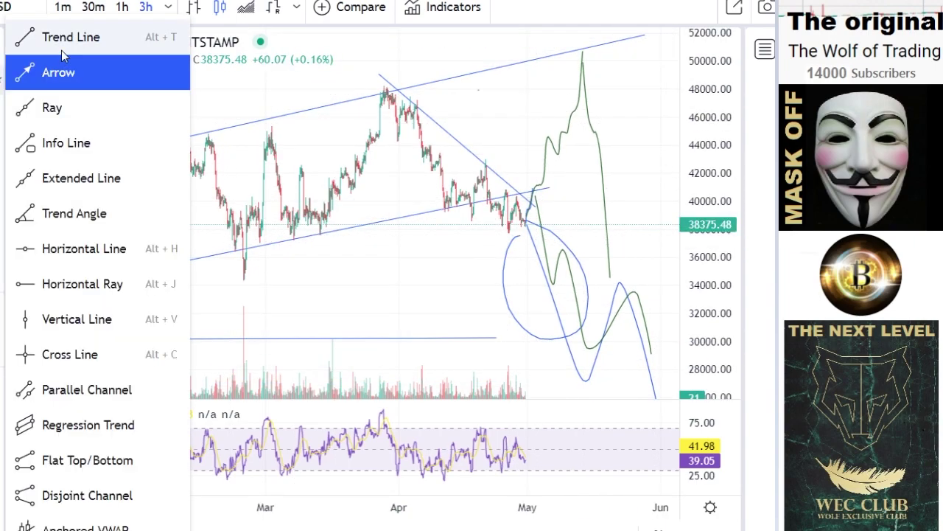
{"action": "left_click", "coordinate": [112, 301]}
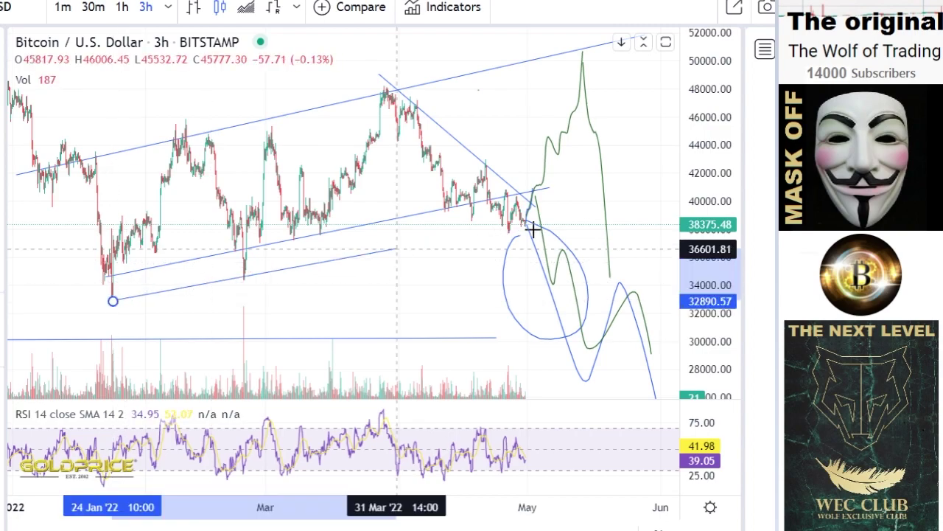
{"action": "left_click", "coordinate": [585, 218]}
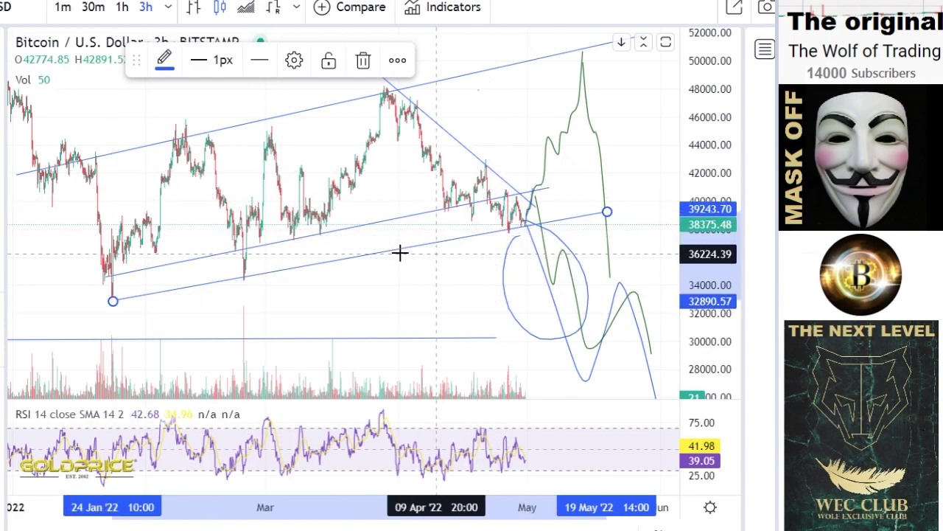
Step: Brush a rise from the latest candle at about 38,500 to about 41,700 in early May and color the strokes red
{"action": "left_click_drag", "start_coordinate": [469, 244], "coordinate": [327, 296]}
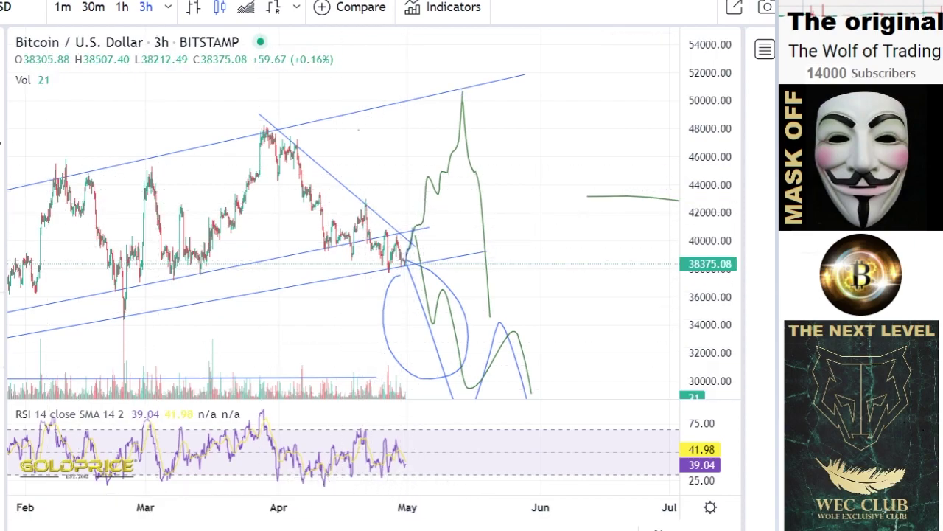
{"action": "left_click", "coordinate": [1, 144]}
{"action": "left_click", "coordinate": [178, 185]}
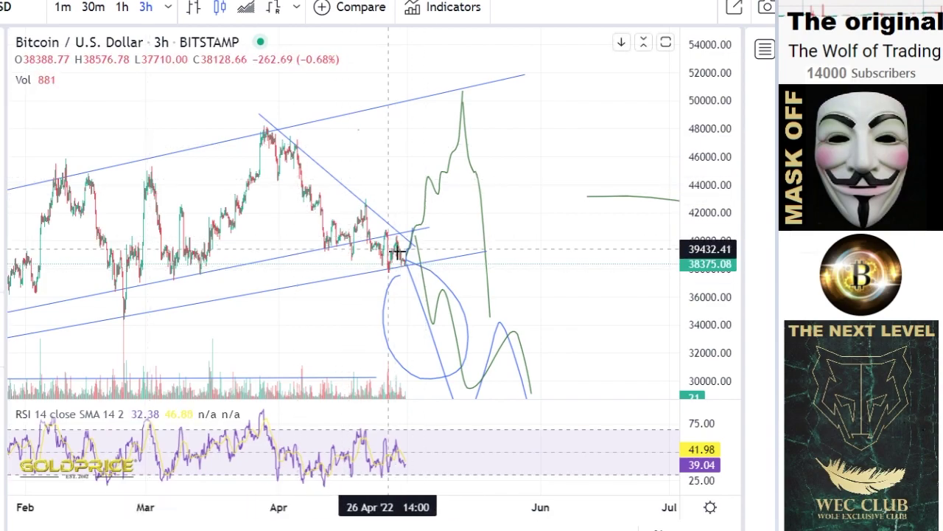
{"action": "mouse_move", "coordinate": [423, 206]}
{"action": "left_mouse_down"}
{"action": "mouse_move", "coordinate": [403, 266]}
{"action": "mouse_move", "coordinate": [426, 207]}
{"action": "left_mouse_up"}
{"action": "left_click", "coordinate": [163, 60]}
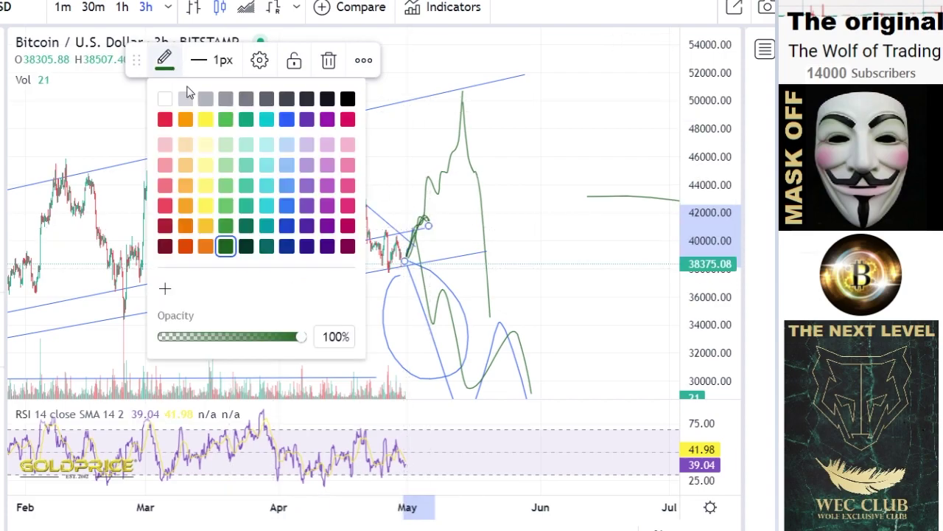
{"action": "left_click", "coordinate": [159, 119]}
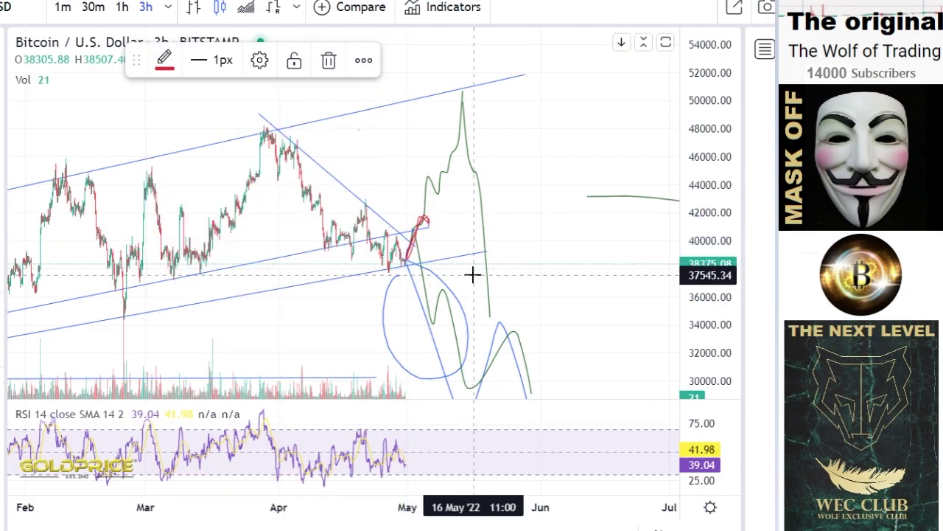
Step: Brush a red path from about 41,500 in early May, peaking at about 42,500, then falling in waves below 30,000 in June
{"action": "left_click", "coordinate": [2, 143]}
{"action": "left_click", "coordinate": [29, 146]}
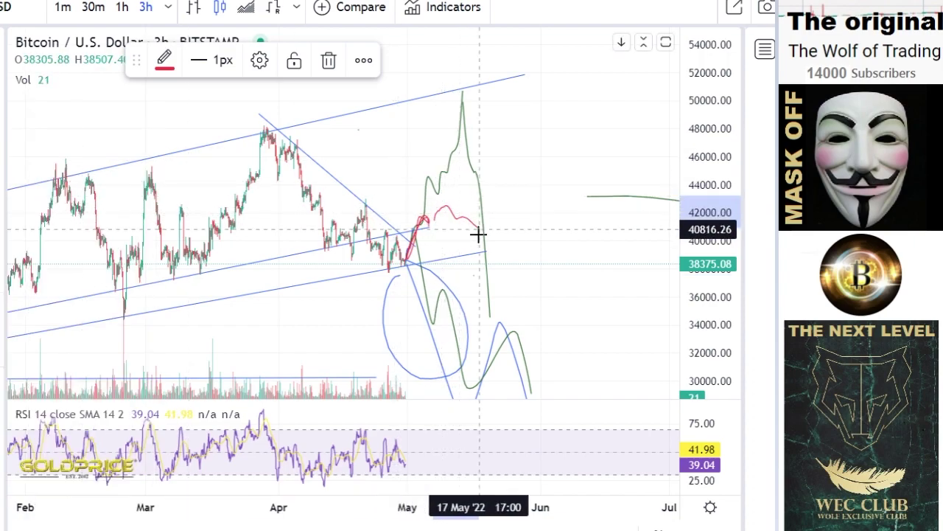
{"action": "left_click_drag", "start_coordinate": [485, 300], "coordinate": [497, 372]}
{"action": "mouse_move", "coordinate": [518, 311]}
{"action": "left_mouse_down"}
{"action": "mouse_move", "coordinate": [535, 371]}
{"action": "mouse_move", "coordinate": [563, 324]}
{"action": "mouse_move", "coordinate": [579, 403]}
{"action": "left_mouse_up"}
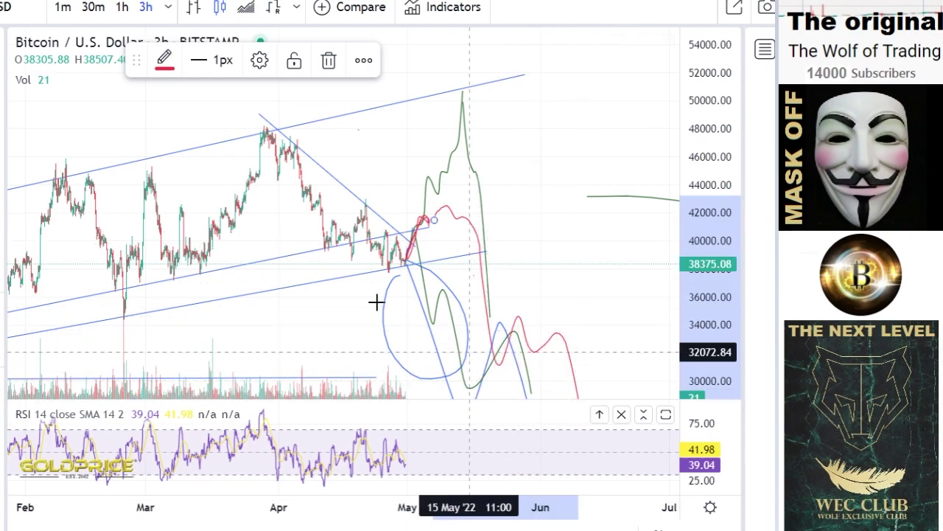
Step: Circle in red the point where the red path crosses the lowest rising trend line around 17 May at about 39,000
{"action": "scroll", "coordinate": [300, 267], "scroll_direction": "down", "scroll_amount": 4}
{"action": "left_click_drag", "start_coordinate": [721, 184], "coordinate": [722, 243]}
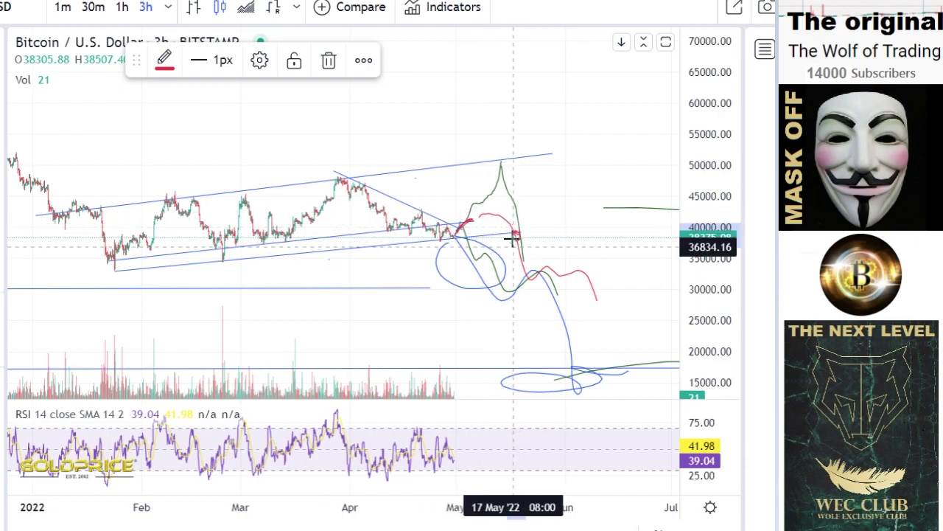
{"action": "left_click_drag", "start_coordinate": [697, 314], "coordinate": [697, 130]}
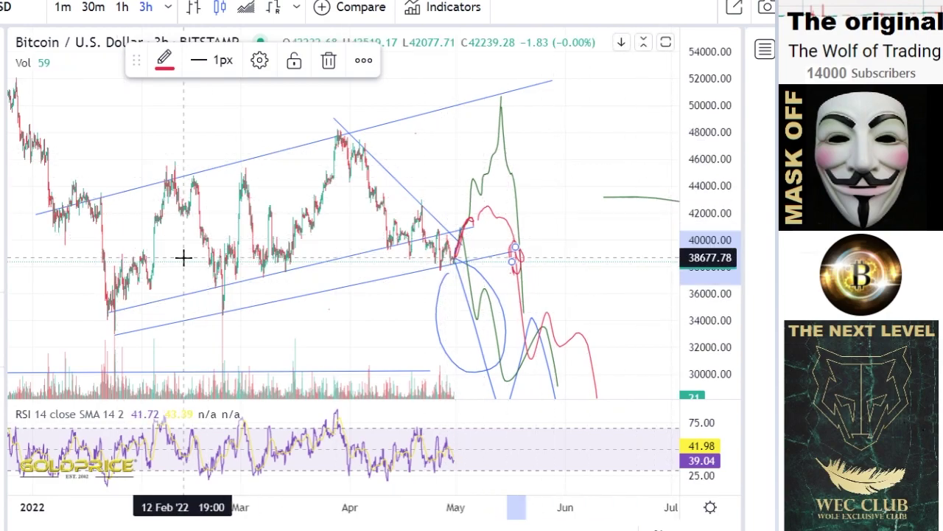
Step: Brush an orange V-shaped dip in early May to about 37,000 and back to about 38,500, and restore the cross cursor
{"action": "scroll", "coordinate": [130, 231], "scroll_direction": "up", "scroll_amount": 2}
{"action": "left_click", "coordinate": [165, 60]}
{"action": "left_click", "coordinate": [189, 227]}
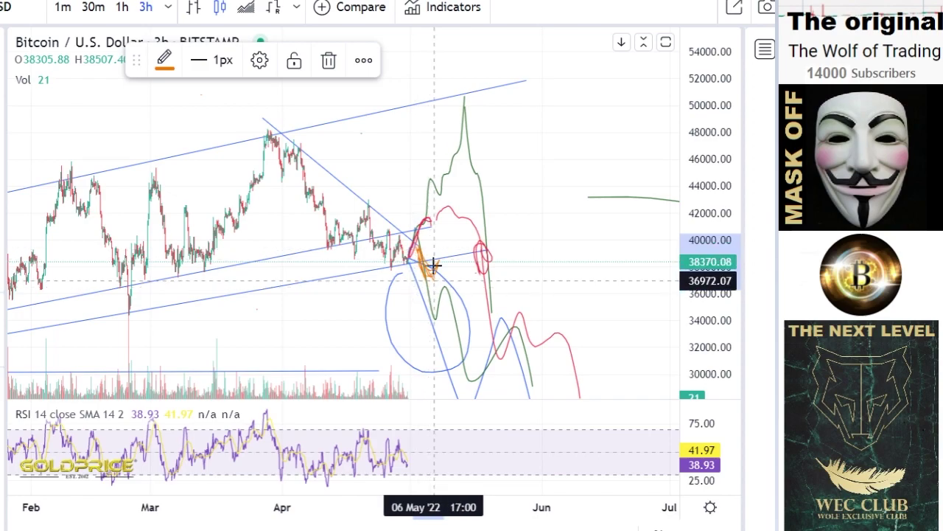
{"action": "left_click_drag", "start_coordinate": [438, 263], "coordinate": [438, 264]}
{"action": "left_click", "coordinate": [33, 49]}
Step: Brush an orange path from about 38,500 around 8 May along the lowest trend line, then down to about 35,600 around 23 May
{"action": "left_click_drag", "start_coordinate": [505, 230], "coordinate": [628, 211]}
{"action": "scroll", "coordinate": [611, 233], "scroll_direction": "up", "scroll_amount": 5}
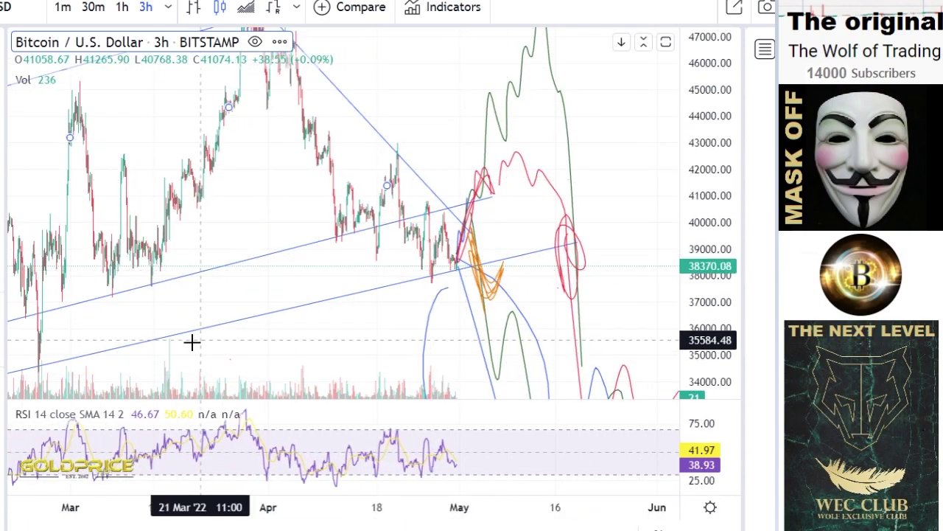
{"action": "scroll", "coordinate": [439, 300], "scroll_direction": "up", "scroll_amount": 5}
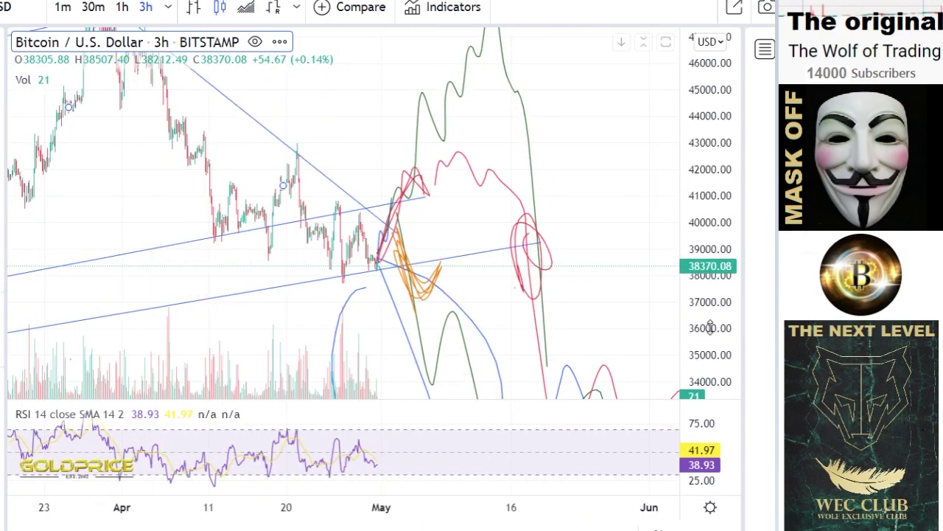
{"action": "scroll", "coordinate": [523, 331], "scroll_direction": "up", "scroll_amount": 2}
{"action": "left_click_drag", "start_coordinate": [403, 289], "coordinate": [461, 208]}
{"action": "scroll", "coordinate": [442, 283], "scroll_direction": "up", "scroll_amount": 3}
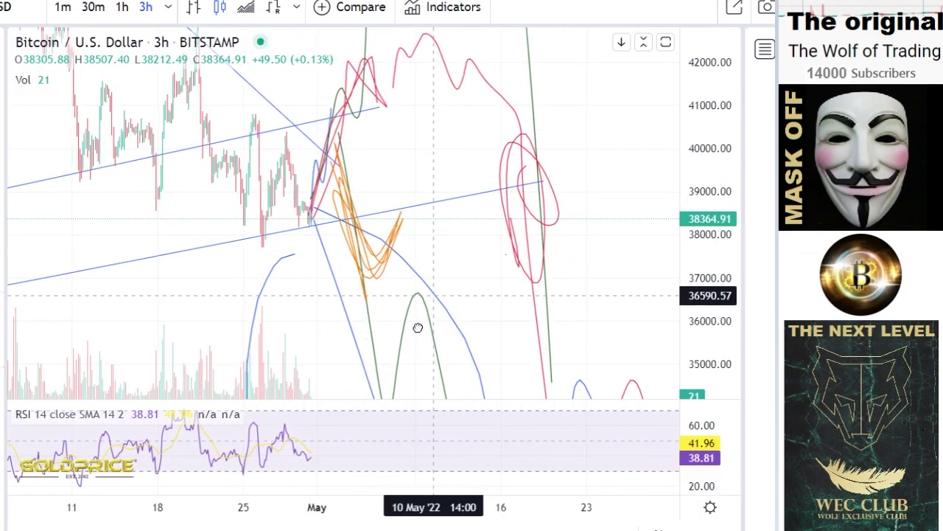
{"action": "left_click_drag", "start_coordinate": [204, 294], "coordinate": [324, 303]}
{"action": "scroll", "coordinate": [327, 306], "scroll_direction": "up", "scroll_amount": 2}
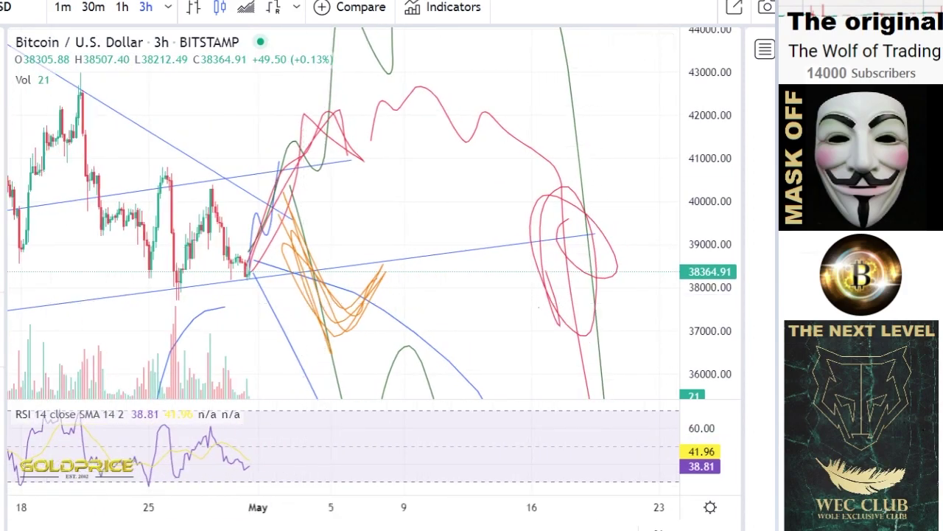
{"action": "left_click", "coordinate": [3, 144]}
{"action": "left_click", "coordinate": [24, 147]}
{"action": "mouse_move", "coordinate": [379, 263]}
{"action": "left_mouse_down"}
{"action": "mouse_move", "coordinate": [522, 262]}
{"action": "mouse_move", "coordinate": [653, 358]}
{"action": "mouse_move", "coordinate": [669, 391]}
{"action": "left_mouse_up"}
Step: Brush a steep drop from the latest candle at about 38,300 to about 34,900 and color it black
{"action": "scroll", "coordinate": [345, 237], "scroll_direction": "down", "scroll_amount": 5}
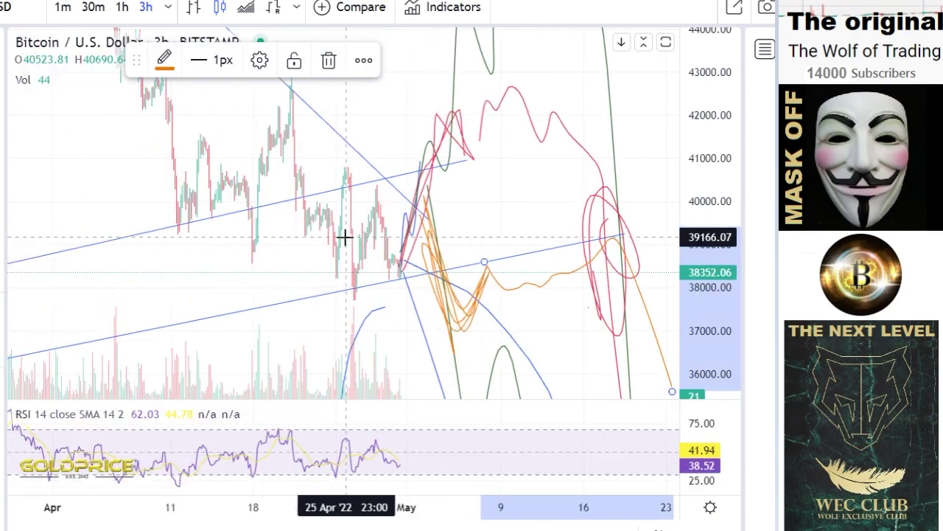
{"action": "left_click_drag", "start_coordinate": [721, 140], "coordinate": [721, 184]}
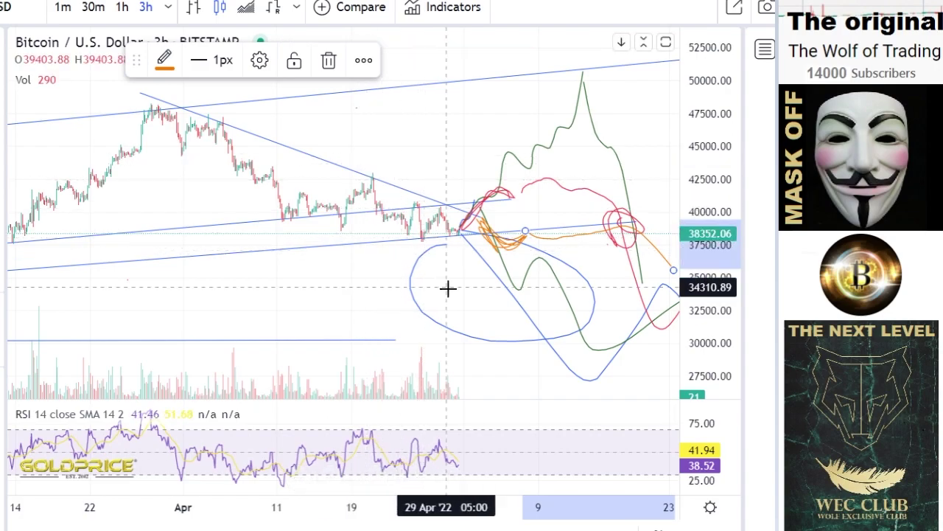
{"action": "scroll", "coordinate": [442, 280], "scroll_direction": "up", "scroll_amount": 2}
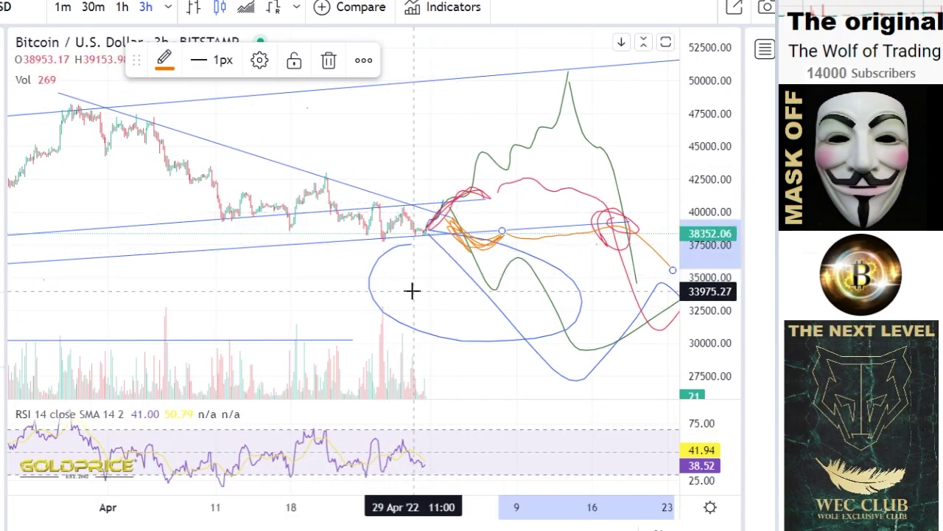
{"action": "scroll", "coordinate": [412, 291], "scroll_direction": "up", "scroll_amount": 3}
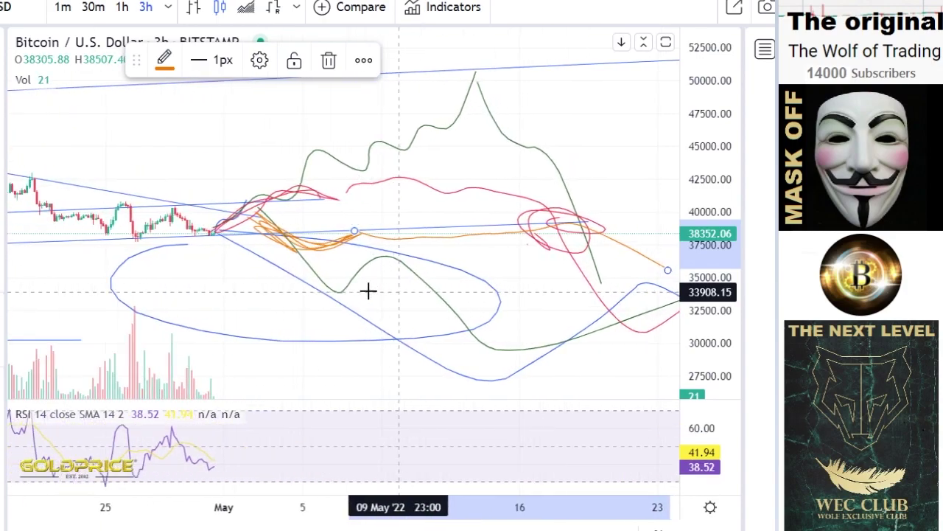
{"action": "left_click", "coordinate": [2, 143]}
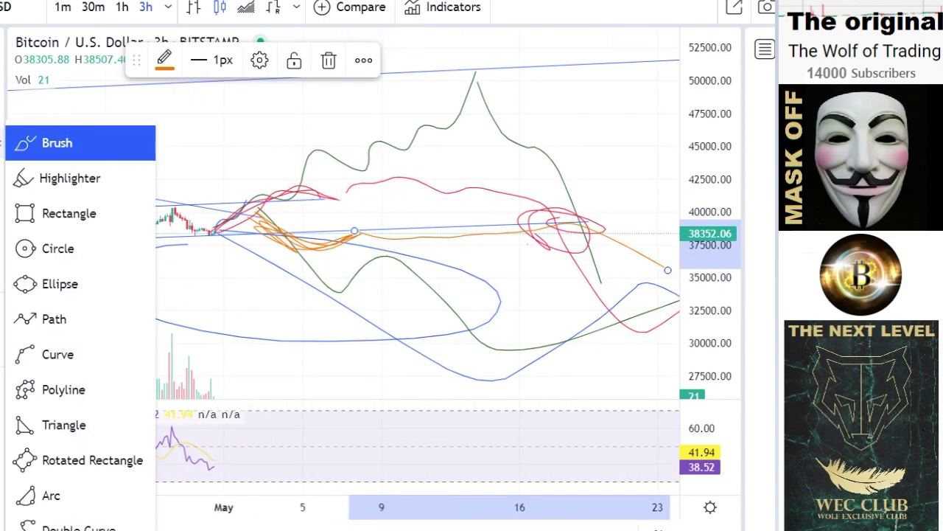
{"action": "left_click", "coordinate": [31, 151]}
{"action": "left_click_drag", "start_coordinate": [217, 232], "coordinate": [221, 279]}
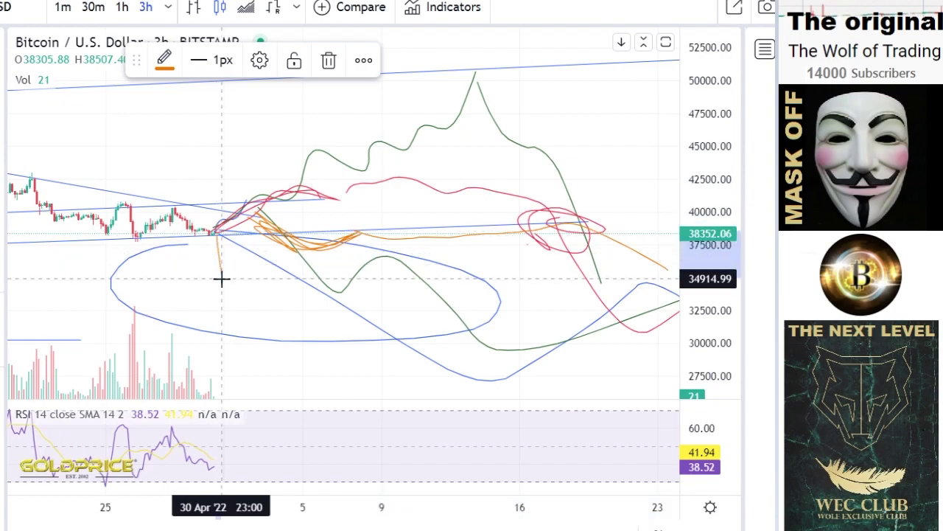
{"action": "left_click", "coordinate": [164, 60]}
{"action": "left_click", "coordinate": [343, 99]}
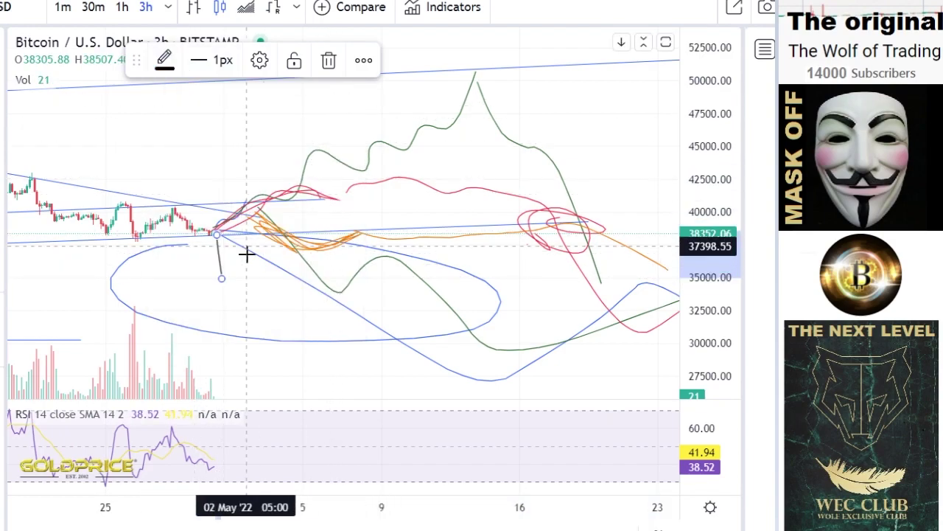
Step: Continue the black path with a bounce to about 38,000 and a stepped fall to about 28,000 around 12 May, retracing it once
{"action": "left_click_drag", "start_coordinate": [222, 281], "coordinate": [233, 251]}
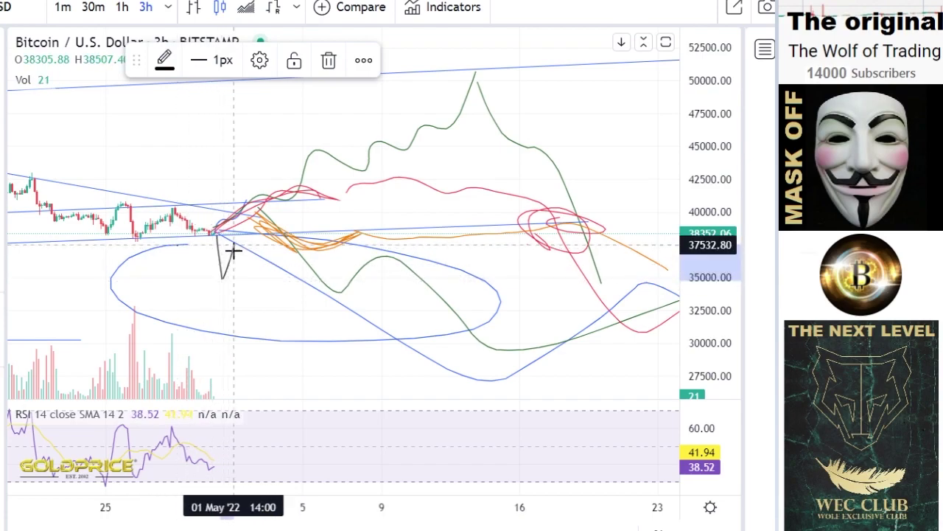
{"action": "left_click_drag", "start_coordinate": [287, 264], "coordinate": [297, 225]}
{"action": "mouse_move", "coordinate": [302, 322]}
{"action": "left_mouse_down"}
{"action": "mouse_move", "coordinate": [340, 284]}
{"action": "mouse_move", "coordinate": [452, 372]}
{"action": "mouse_move", "coordinate": [342, 288]}
{"action": "mouse_move", "coordinate": [302, 303]}
{"action": "mouse_move", "coordinate": [296, 241]}
{"action": "mouse_move", "coordinate": [226, 275]}
{"action": "left_mouse_up"}
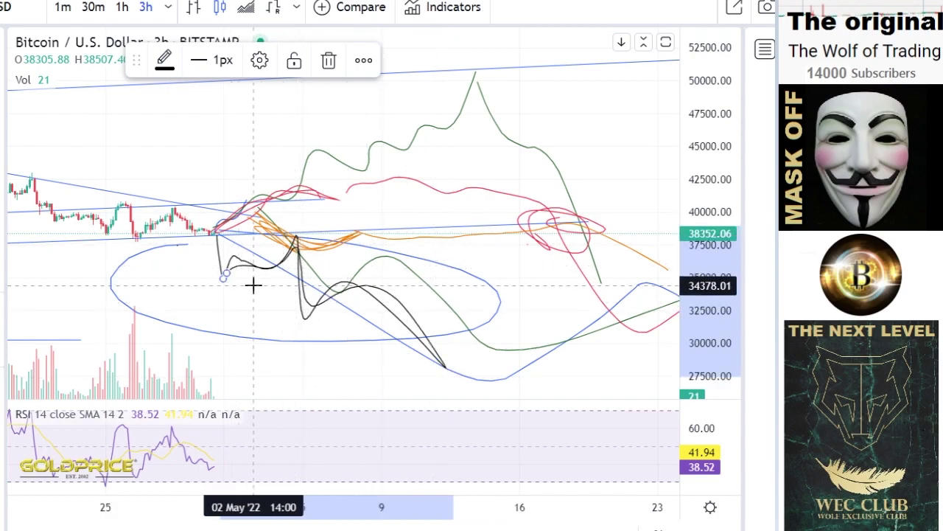
Step: Extend the black path from about 30,000 around 10 May with a small bounce and a fall below 26,000 around 20 May
{"action": "scroll", "coordinate": [253, 286], "scroll_direction": "down", "scroll_amount": 10}
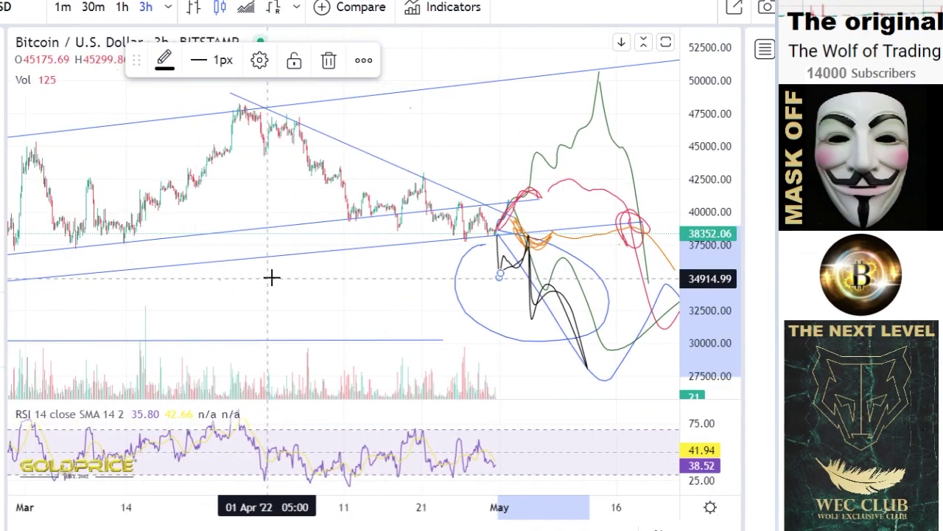
{"action": "scroll", "coordinate": [272, 276], "scroll_direction": "down", "scroll_amount": 3}
{"action": "scroll", "coordinate": [272, 277], "scroll_direction": "down", "scroll_amount": 6}
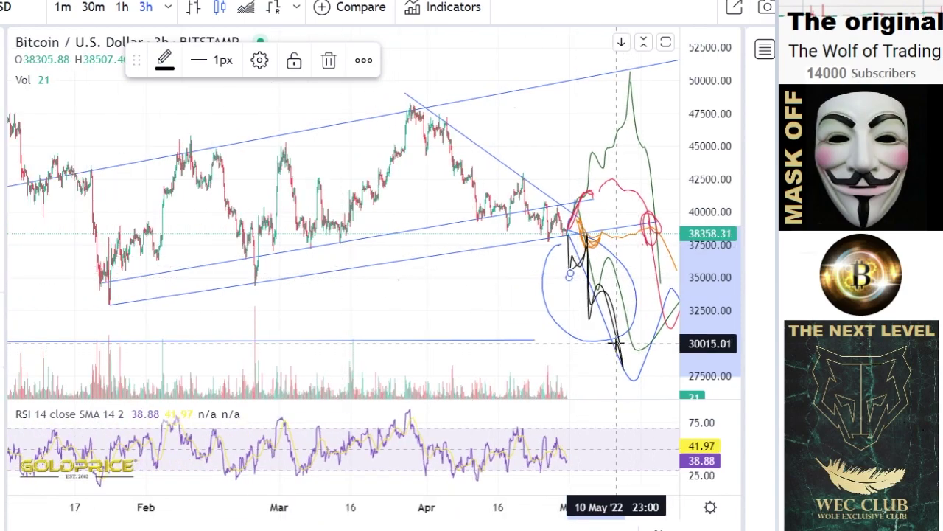
{"action": "left_click_drag", "start_coordinate": [649, 358], "coordinate": [667, 406]}
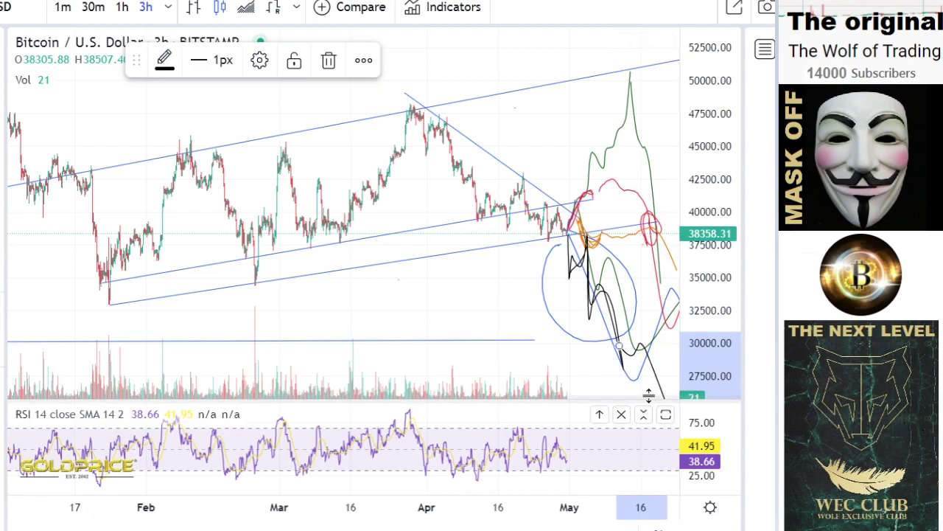